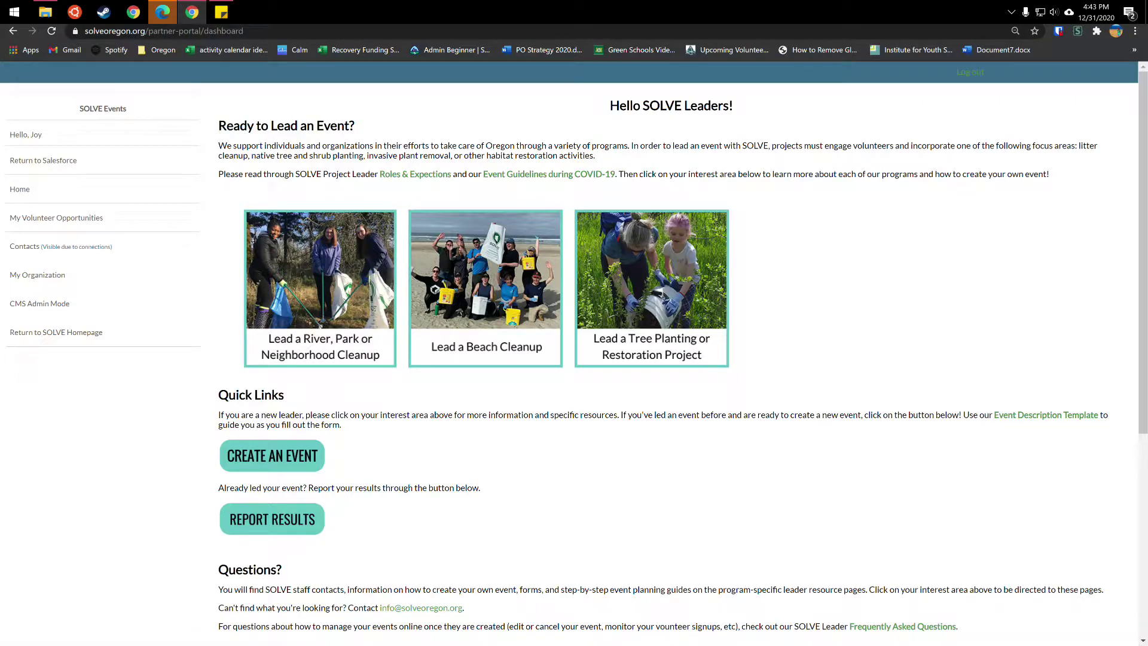
Start creating a new event and name the opportunity Seaside Beach Cleanup.
left_click(263, 462)
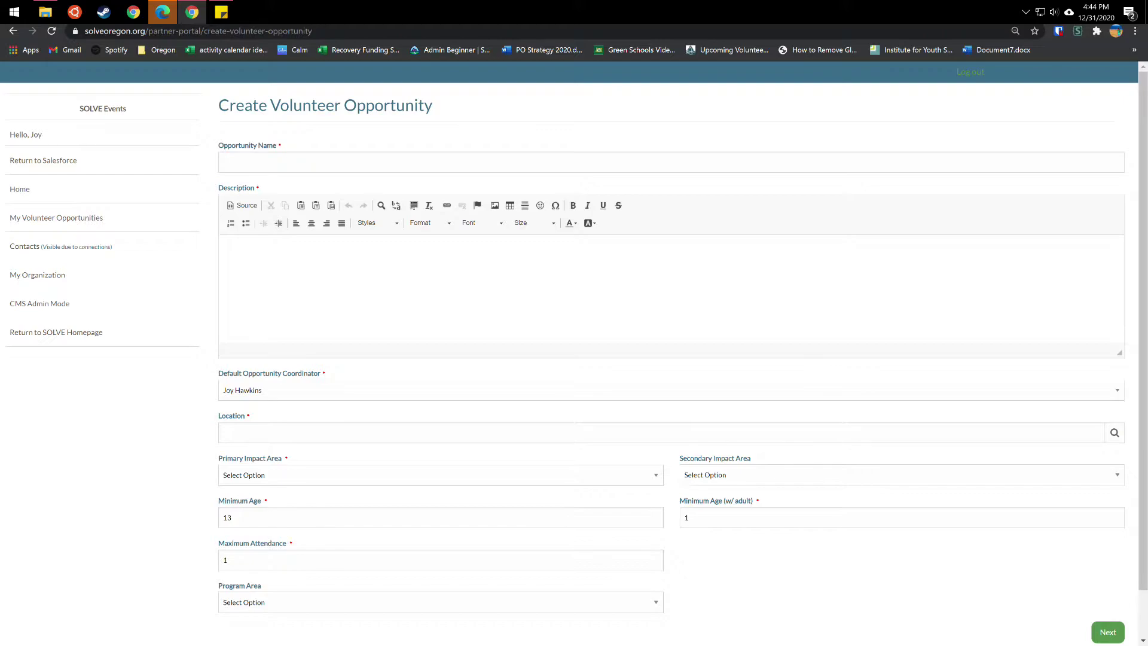
left_click(223, 162)
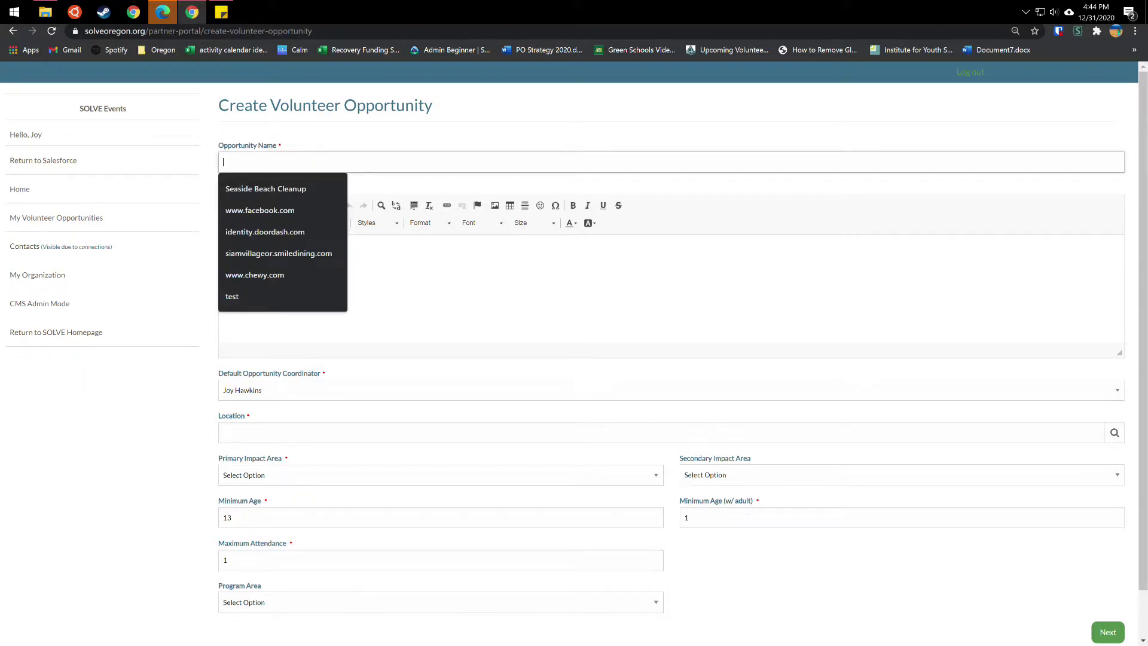
key("Down")
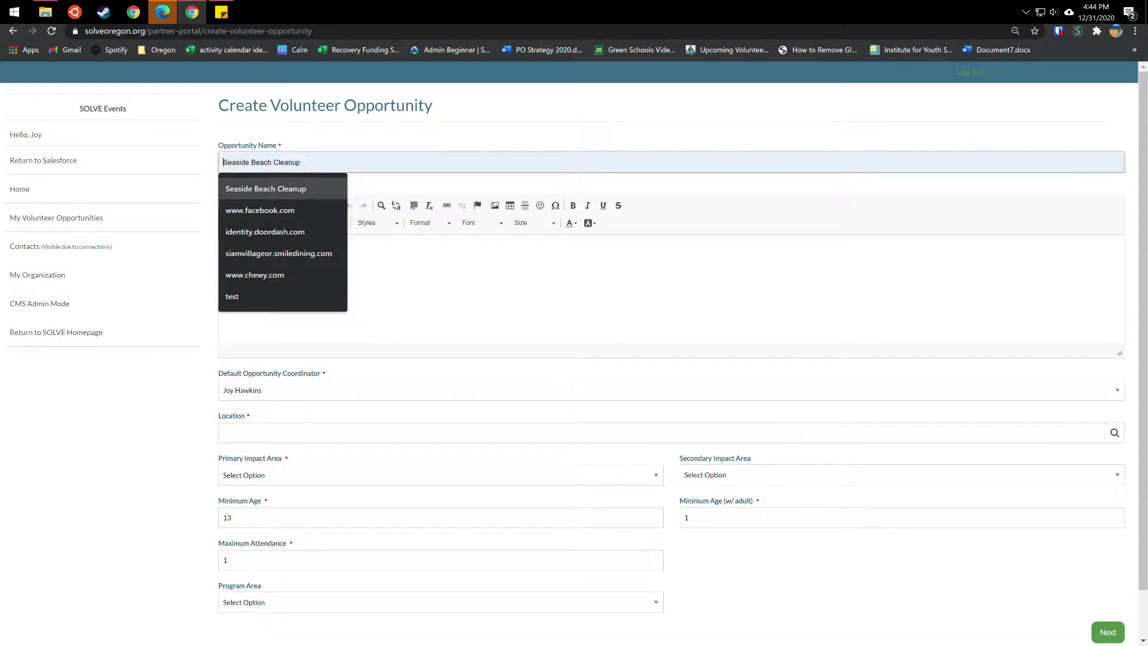
key("Return")
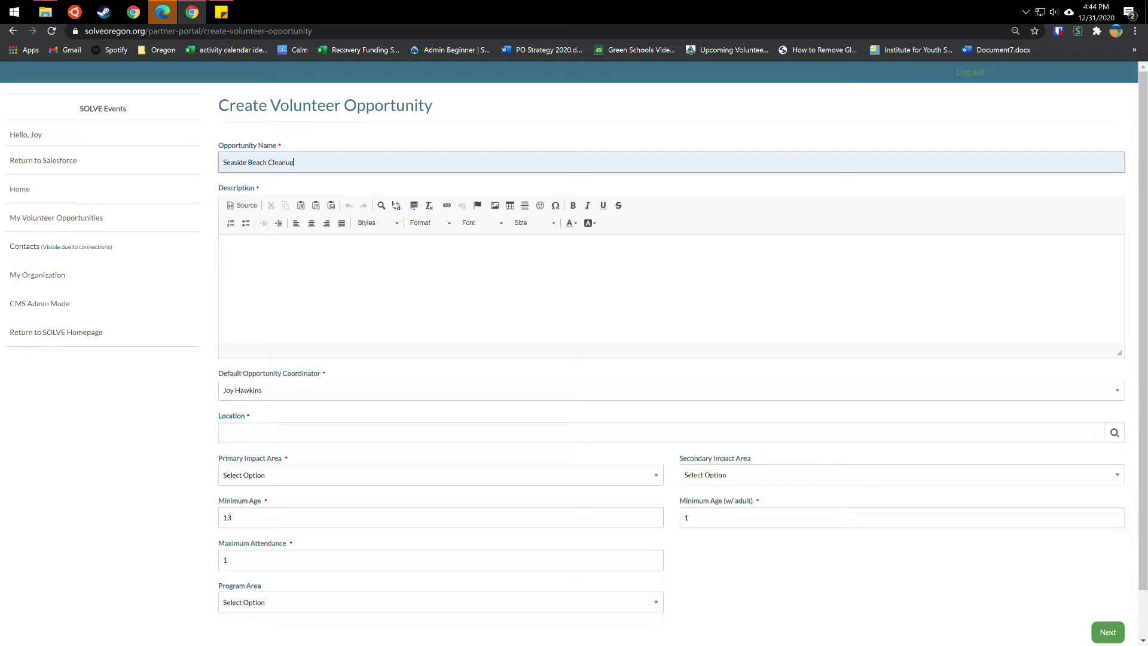
Paste the prepared event text from the clipboard into the opportunity's description.
left_click(230, 251)
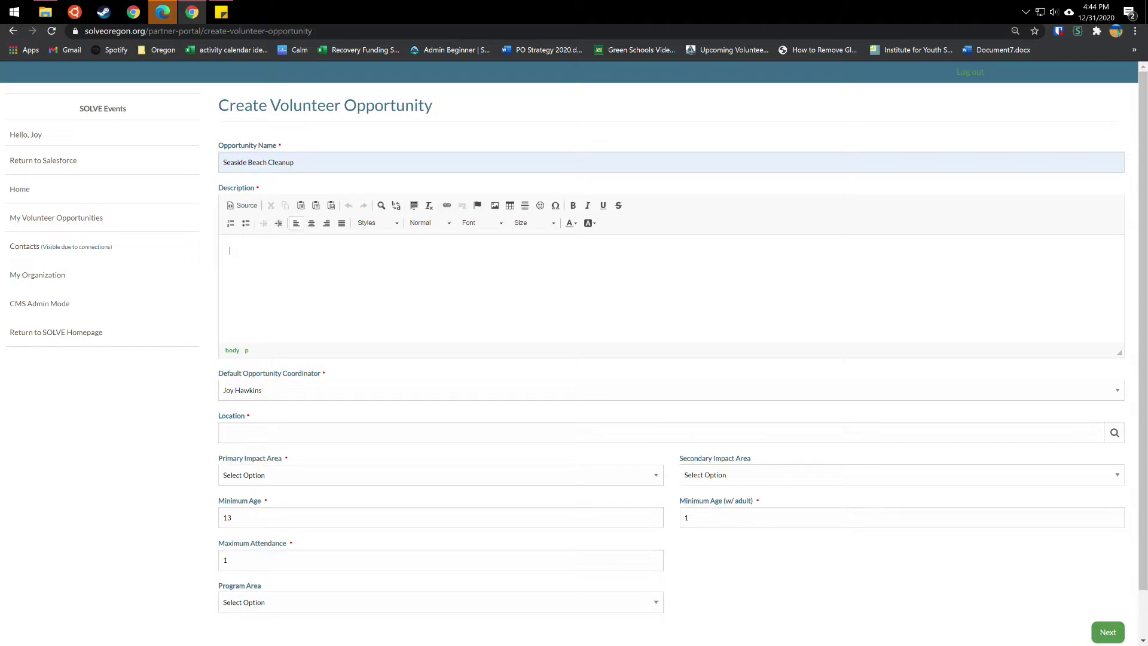
right_click(323, 248)
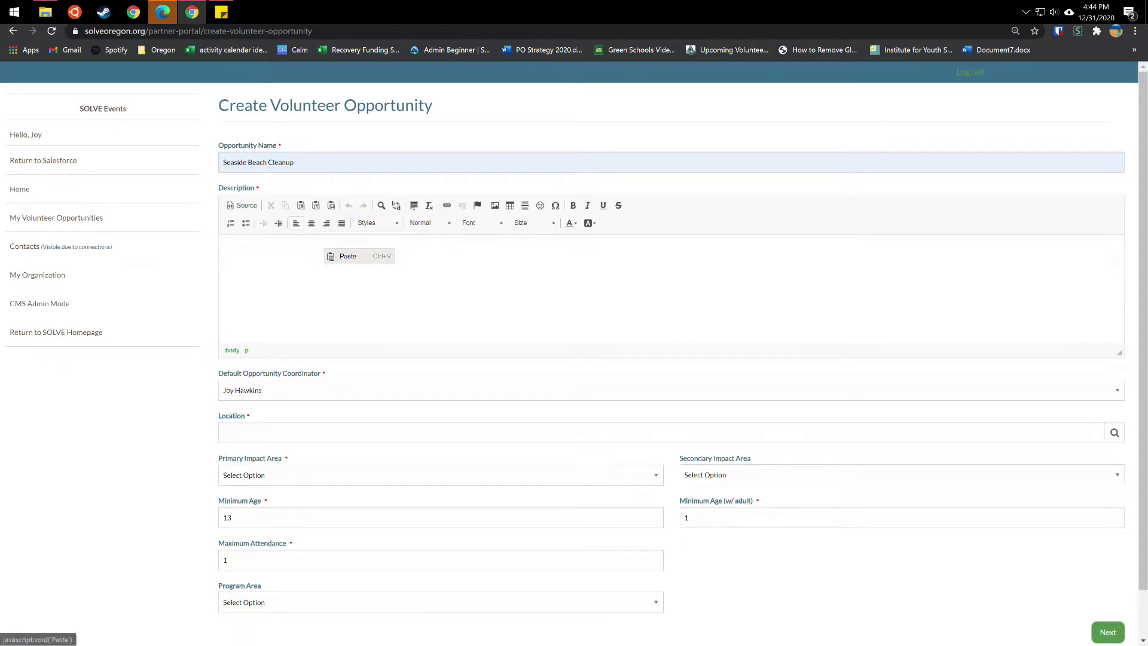
left_click(344, 256)
key("ctrl+v")
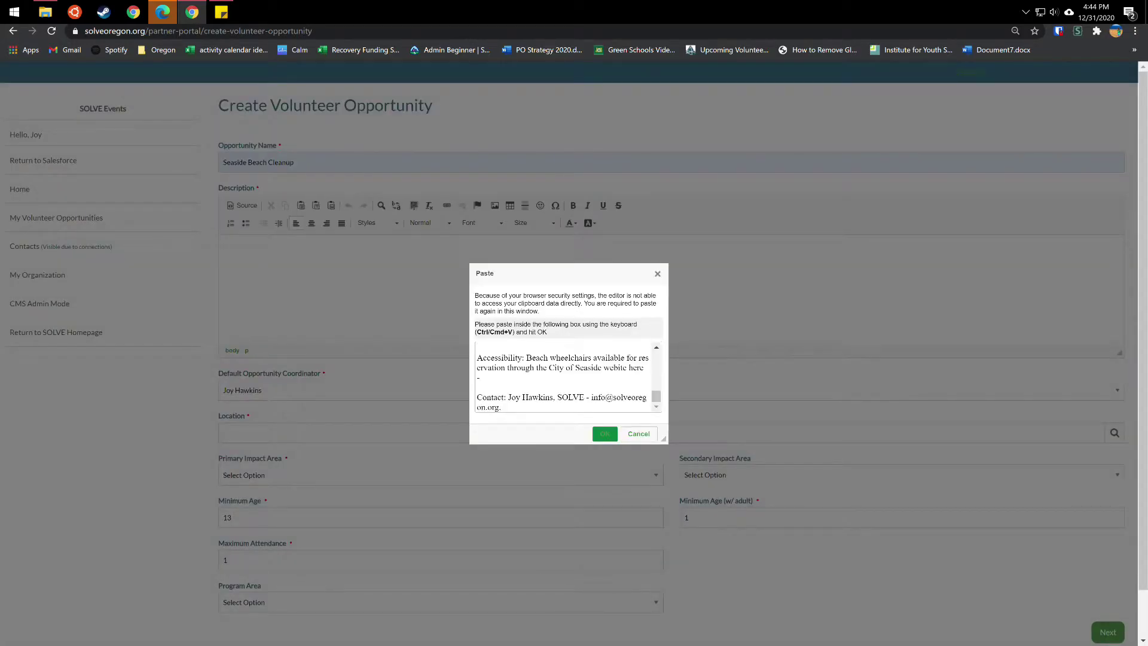
left_click(605, 434)
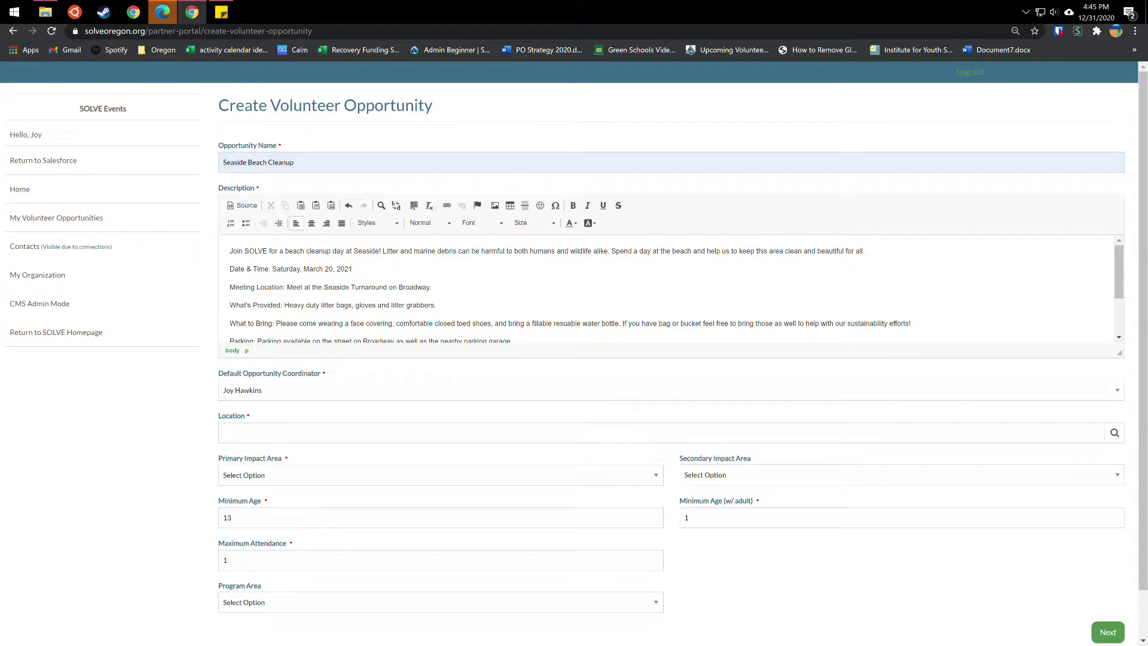
Bold the Date & Time, Meeting Location and What's Provided labels in the description.
left_click_drag(271, 269, 230, 269)
left_click(573, 205)
left_click(365, 287)
left_click_drag(290, 287, 230, 287)
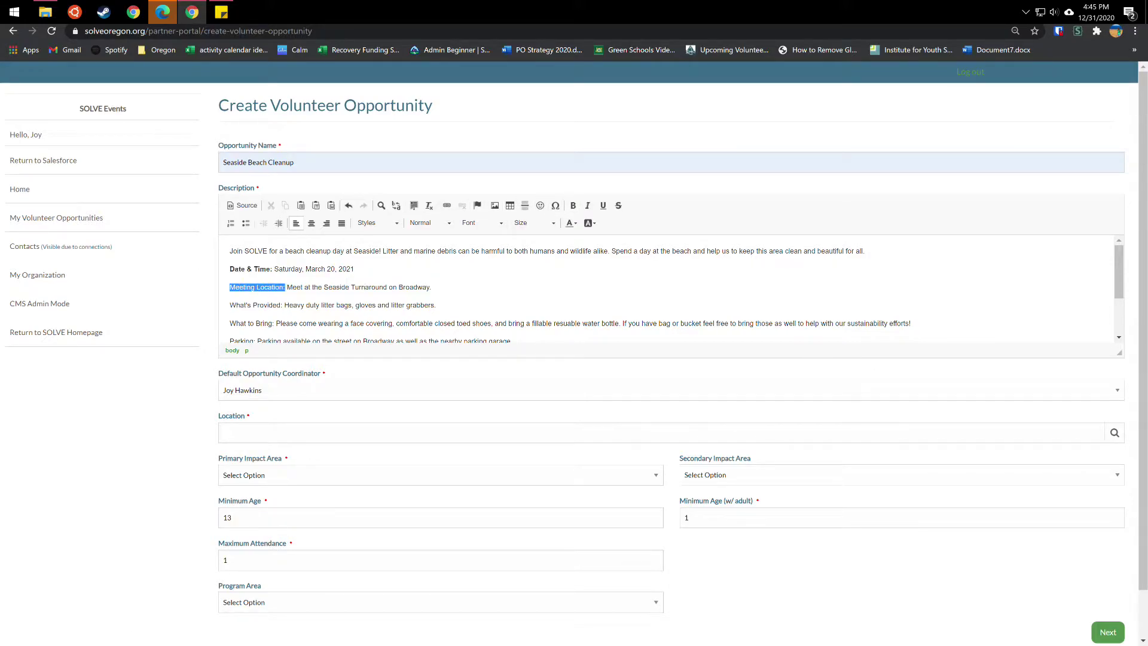
left_click(573, 206)
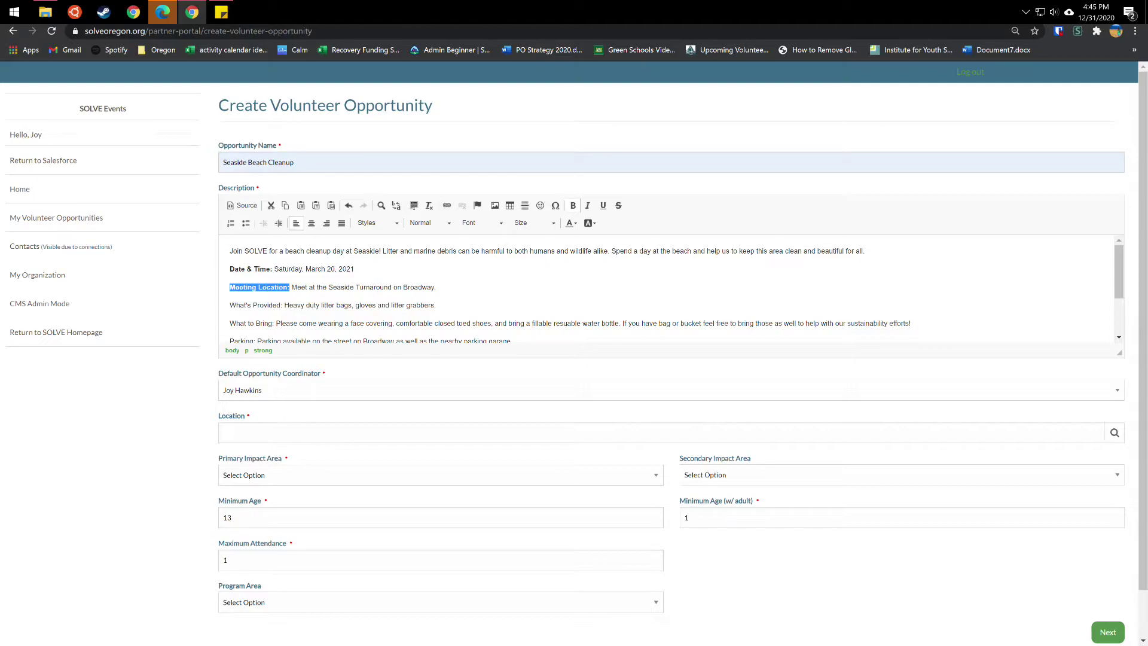
left_click_drag(284, 305, 229, 305)
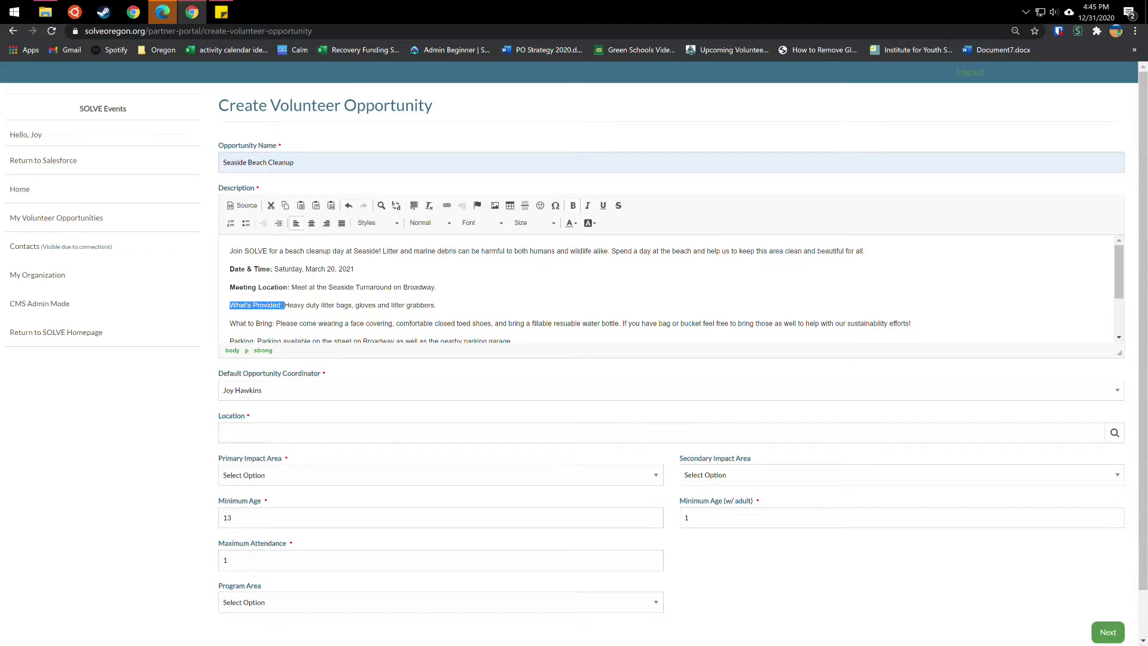
left_click(573, 205)
Bold the What to Bring, Parking and Bathrooms labels in the description.
scroll(658, 287, "down", 1)
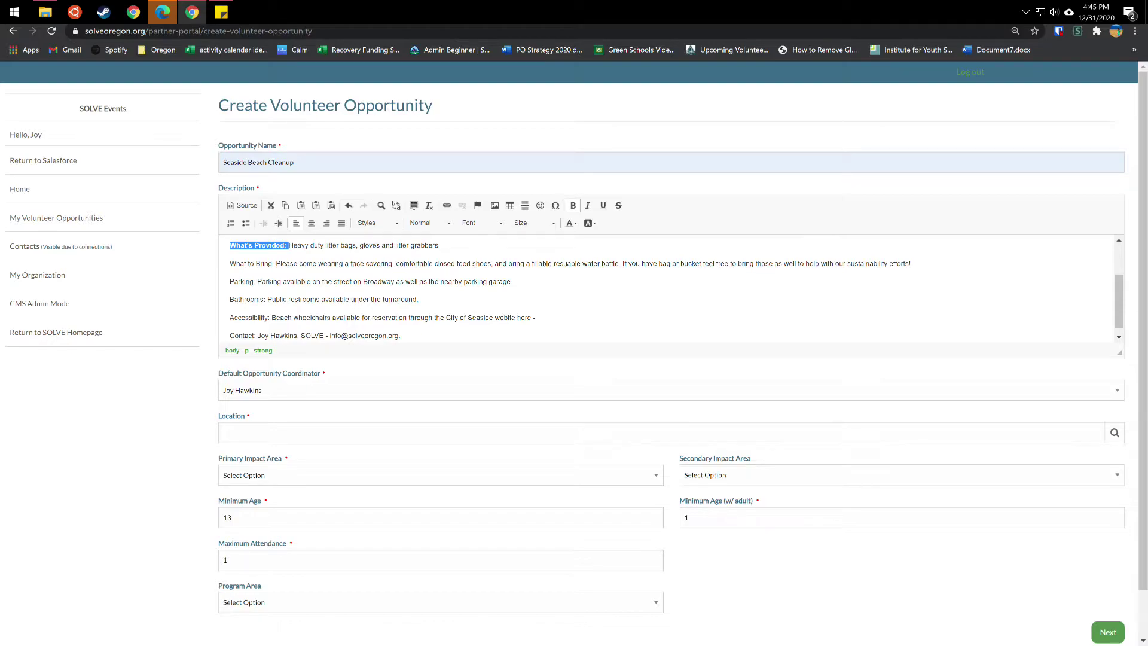
left_click_drag(276, 263, 229, 263)
left_click(573, 205)
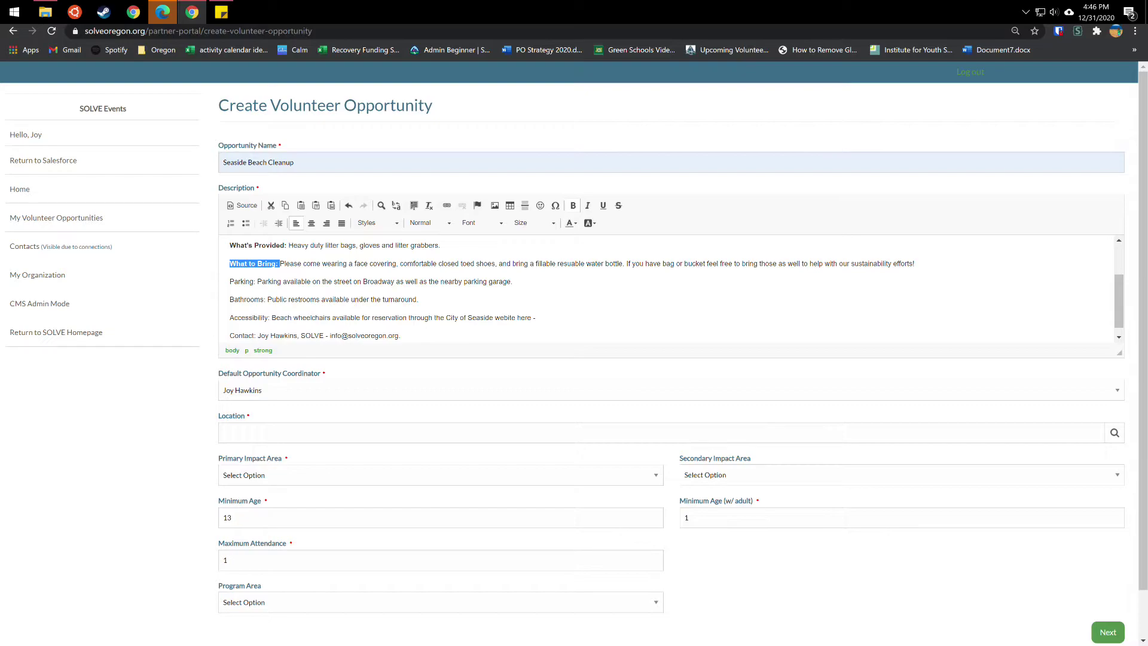
left_click_drag(254, 281, 229, 281)
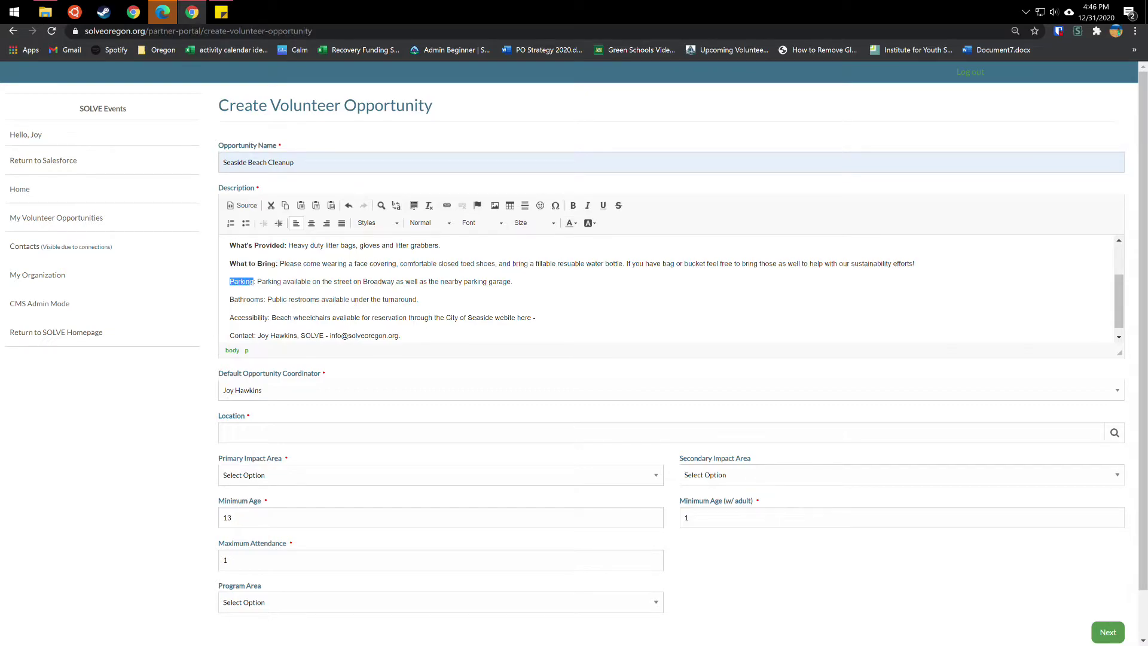
left_click(573, 206)
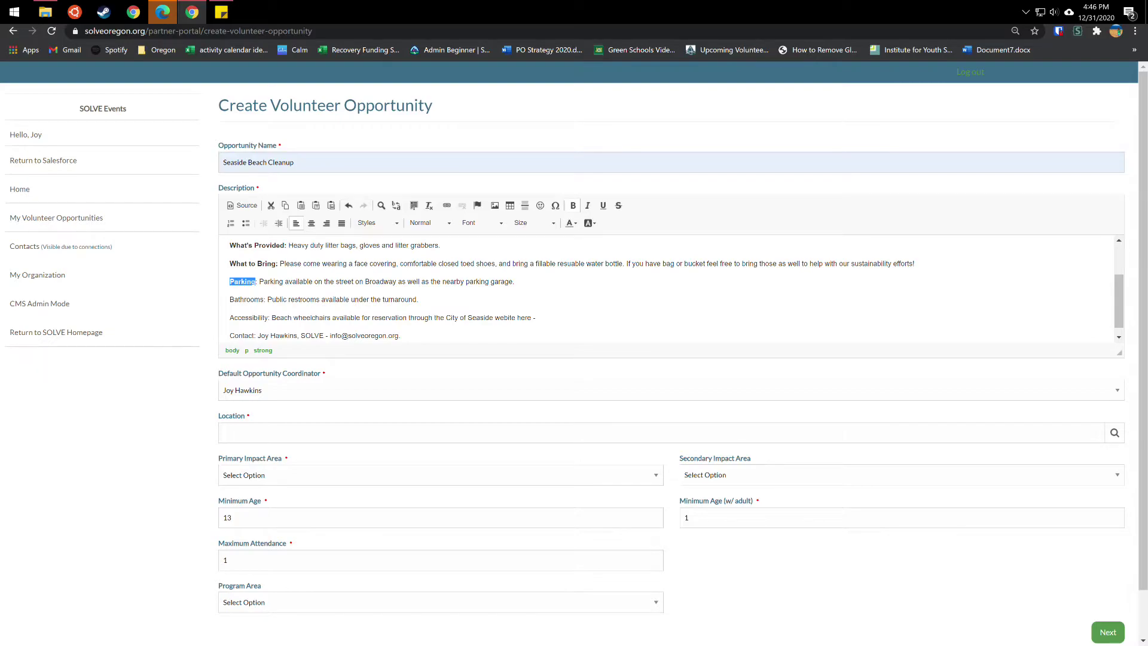
left_click_drag(264, 300, 229, 299)
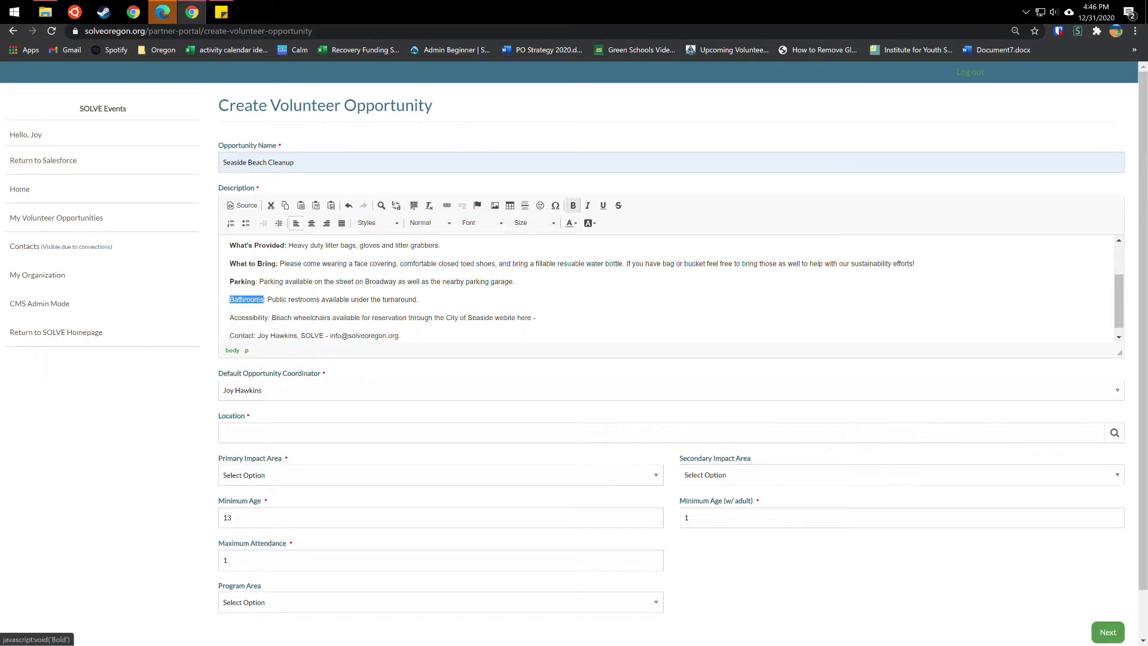
left_click(573, 206)
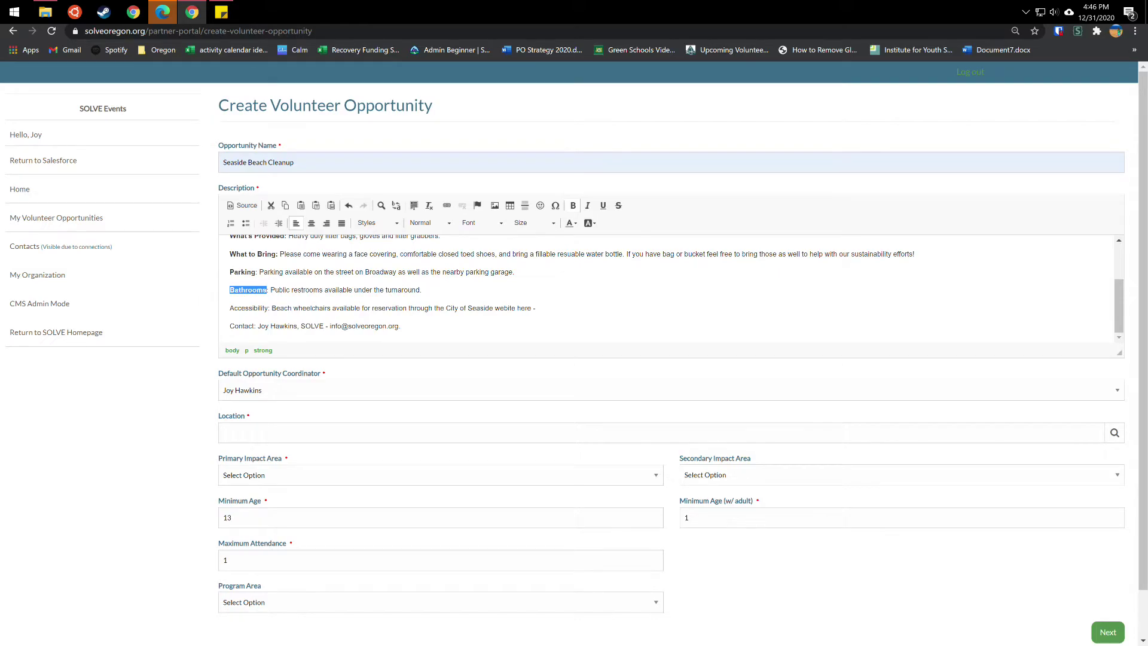
Bold the Accessibility and Contact labels at the end of the description.
double_click(248, 308)
left_click(573, 205)
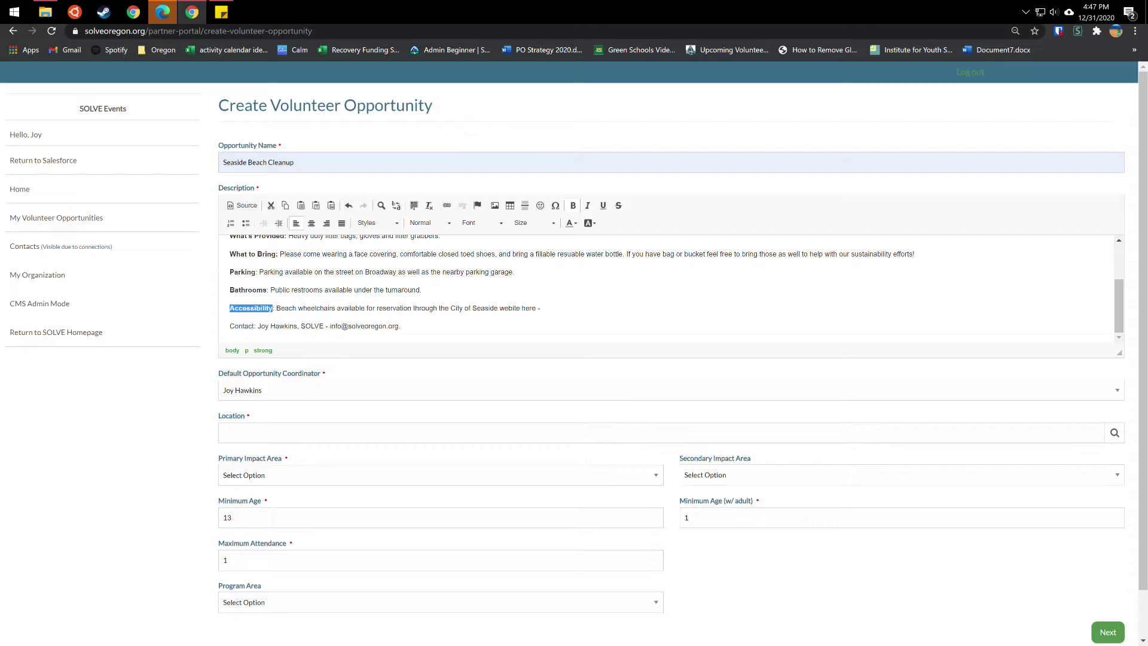
left_click_drag(255, 326, 230, 326)
left_click(573, 205)
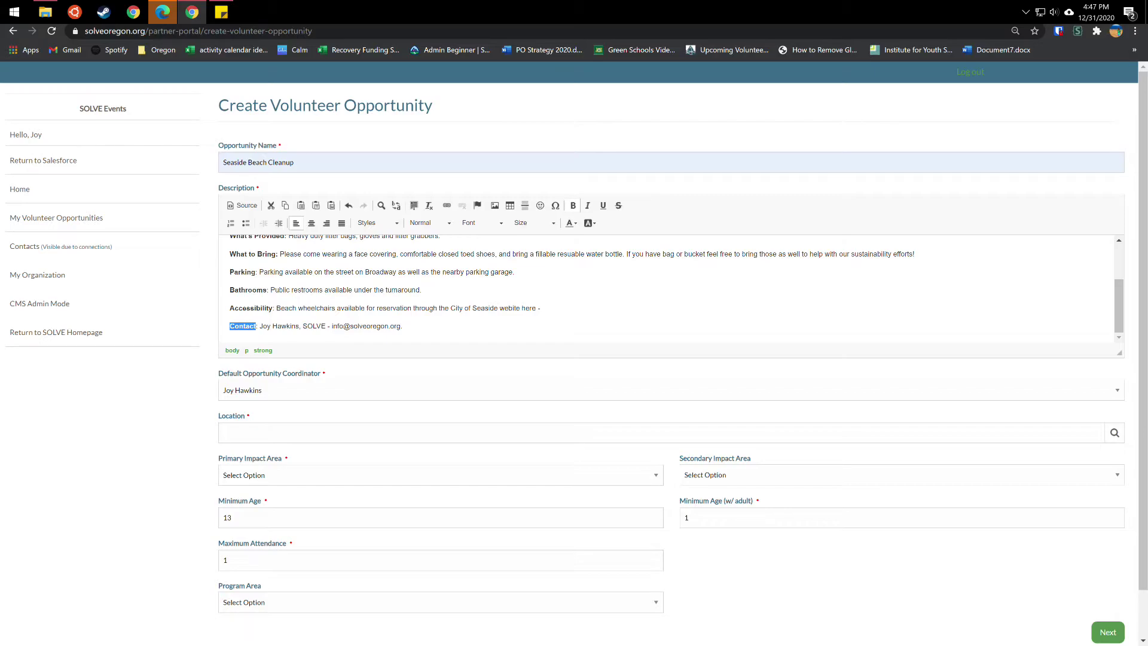
left_click(402, 326)
Look through the available choices for the default opportunity coordinator.
scroll(403, 326, "down", 1)
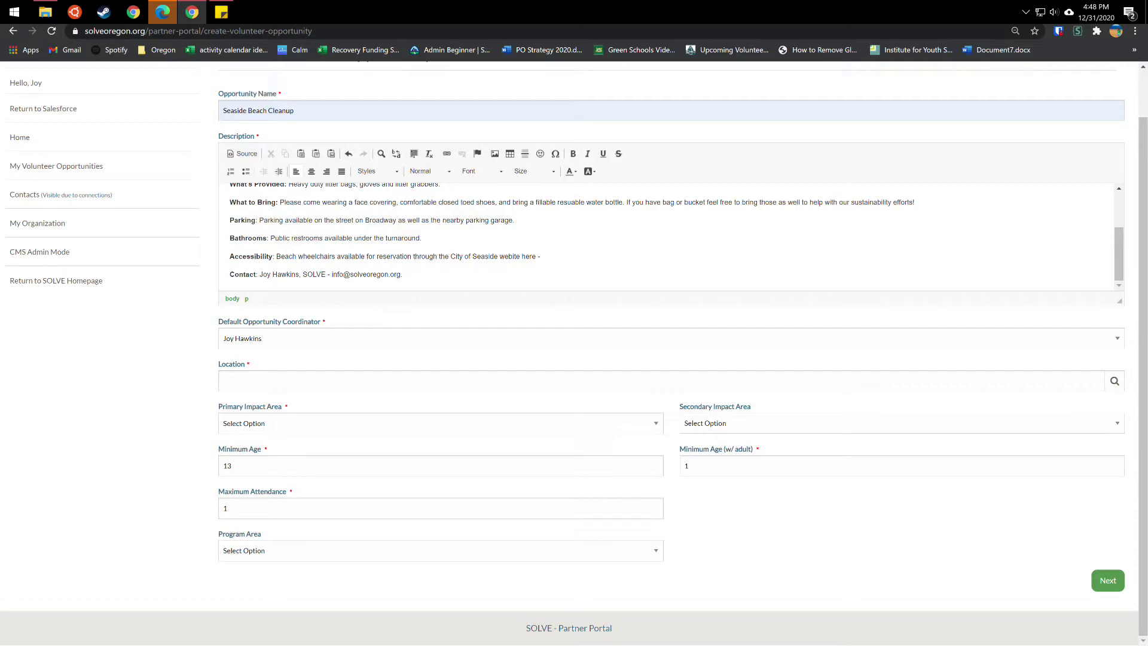
left_click(671, 338)
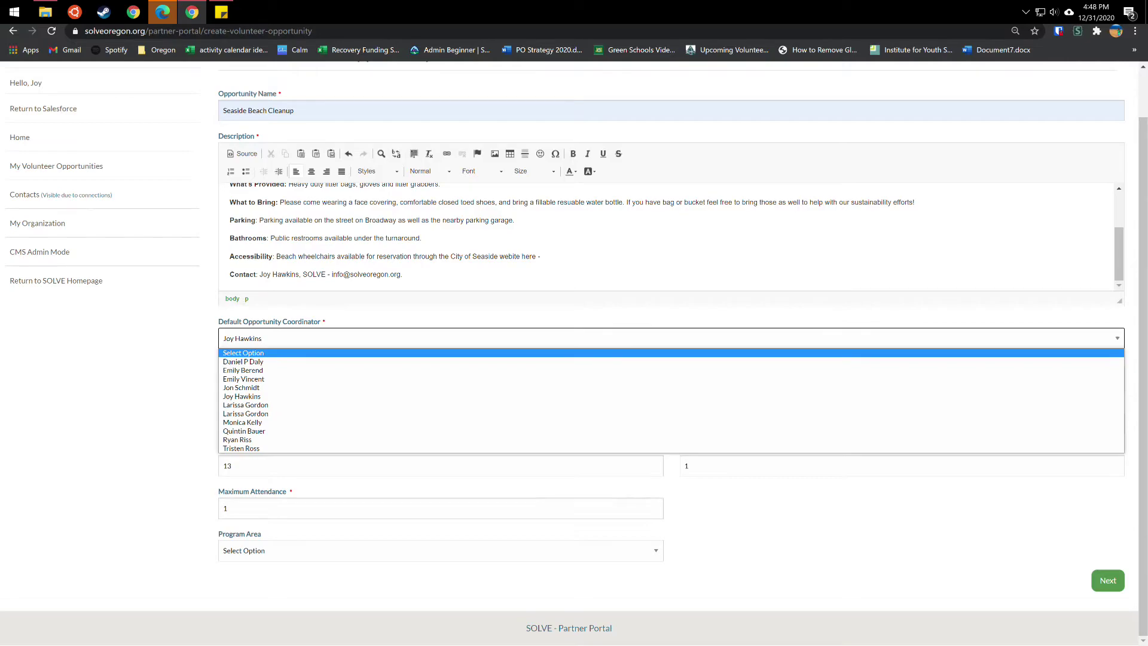
key("Escape")
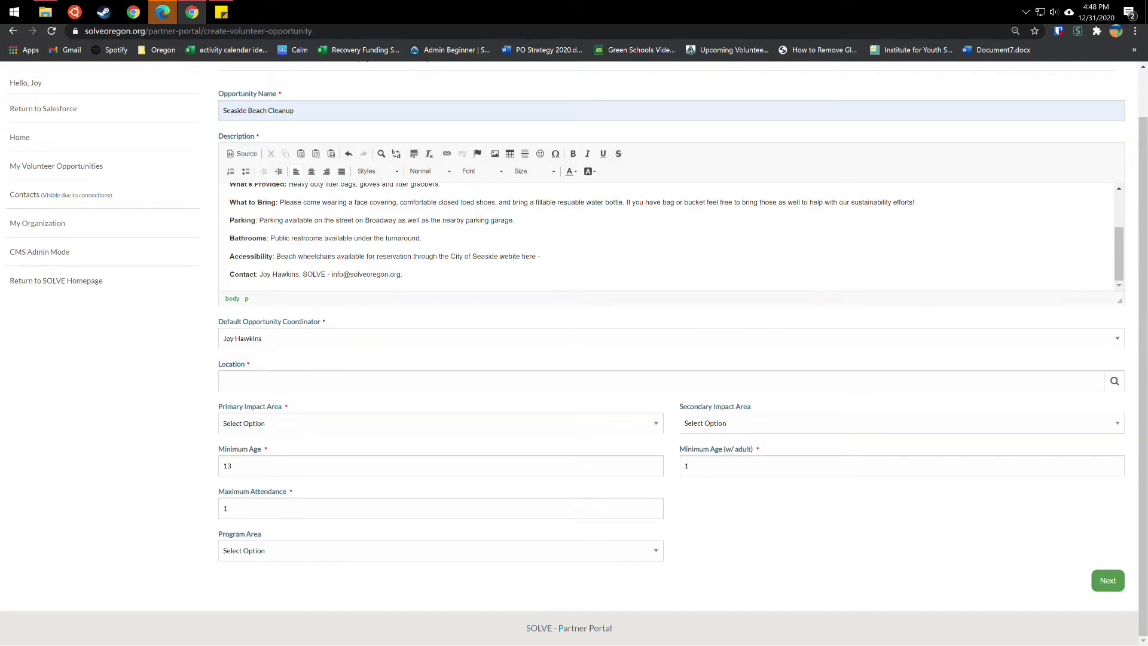
Choose "Add a location (Next step)" as the location and set the primary impact area to Litter Cleanup.
left_click(387, 383)
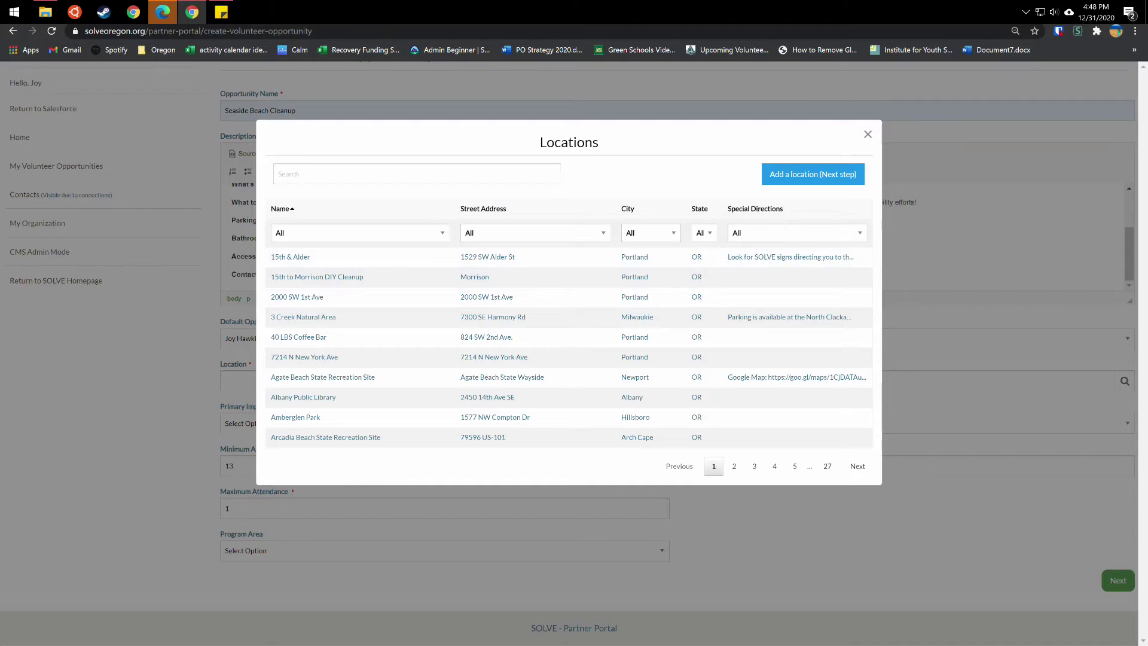
left_click(817, 180)
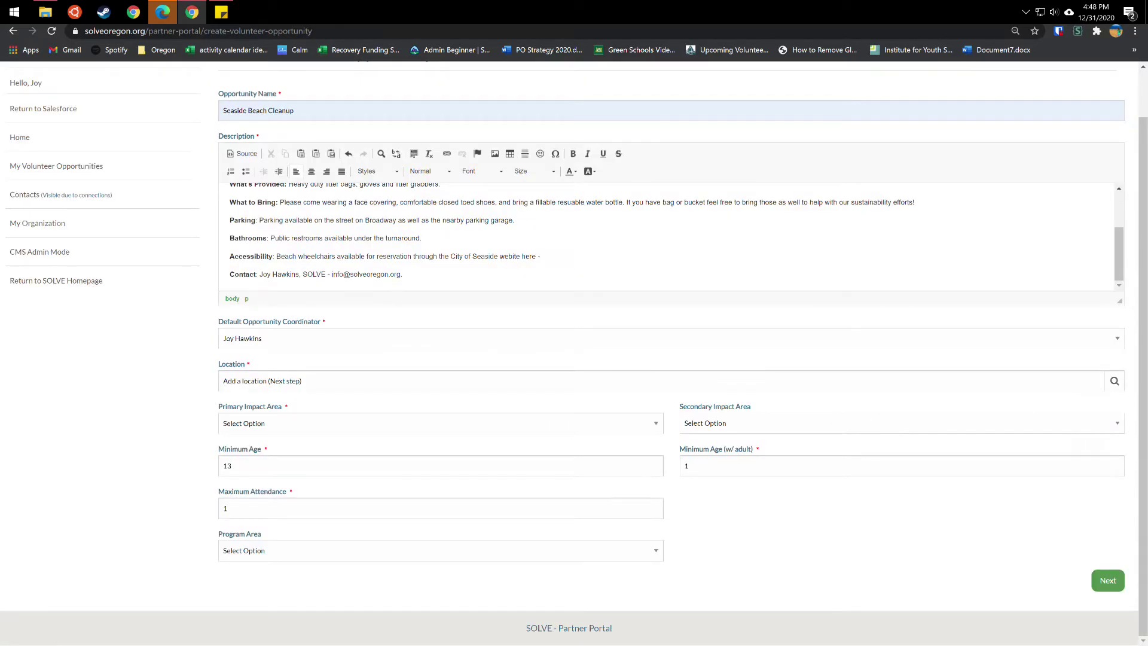
left_click(441, 422)
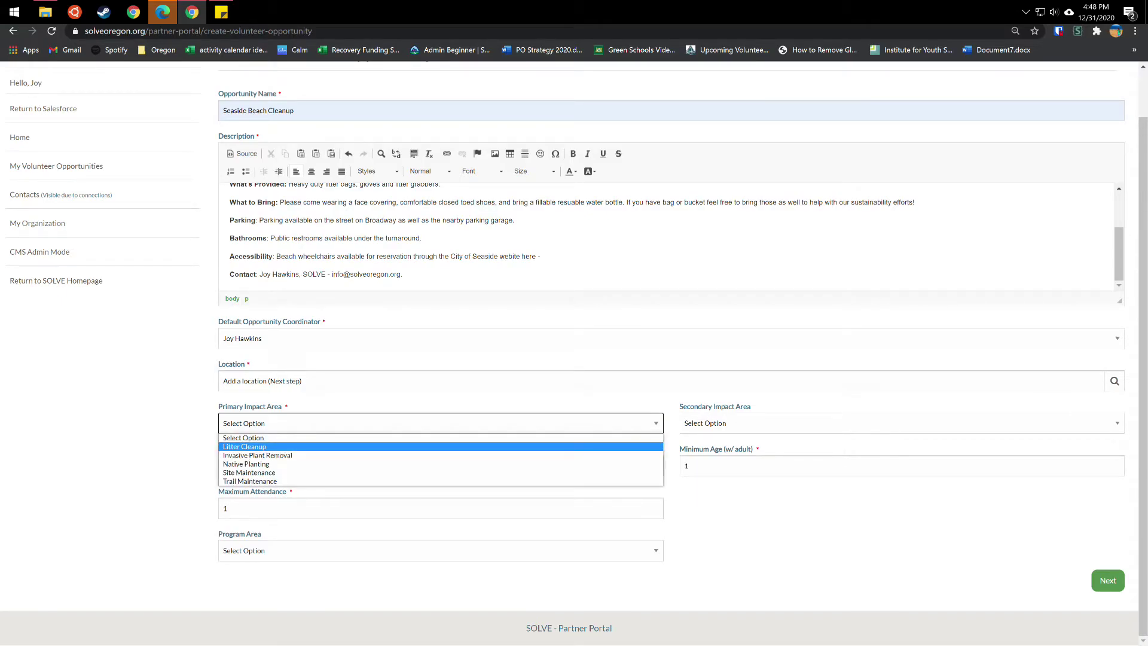
key("Down")
key("Down")
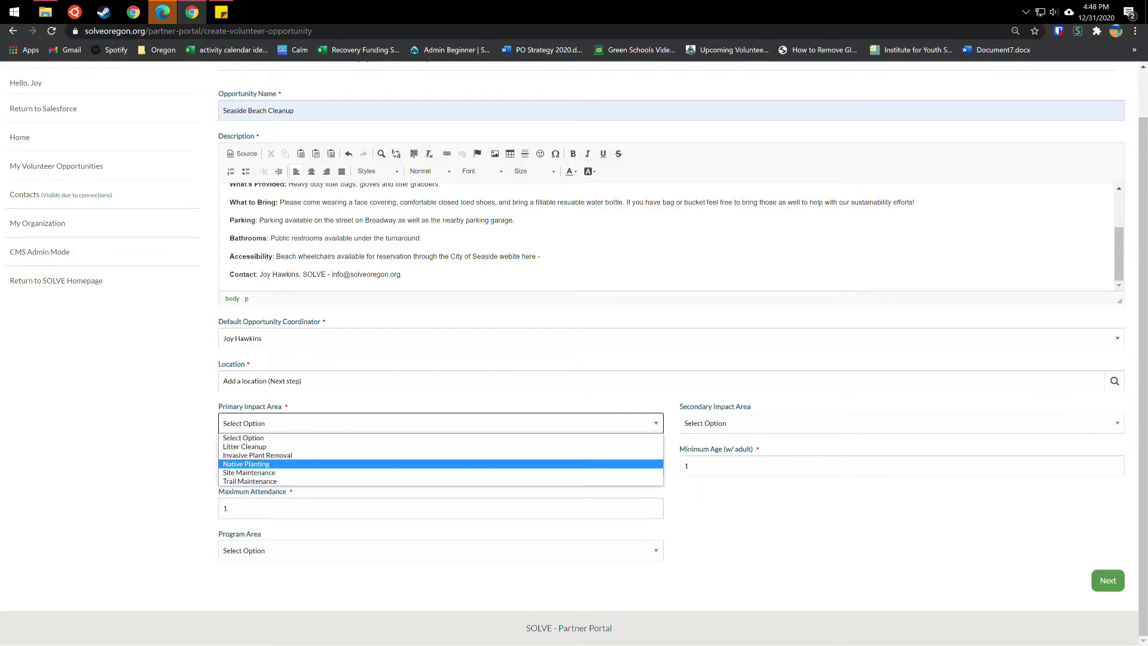
key("Down")
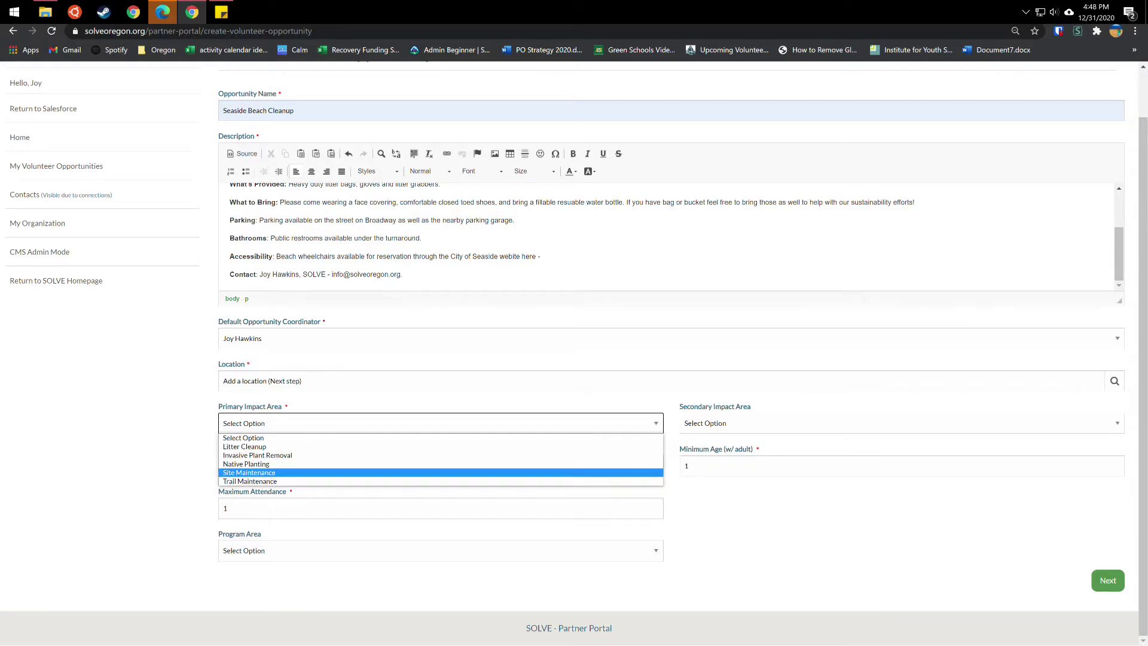
left_click(244, 446)
left_click(901, 423)
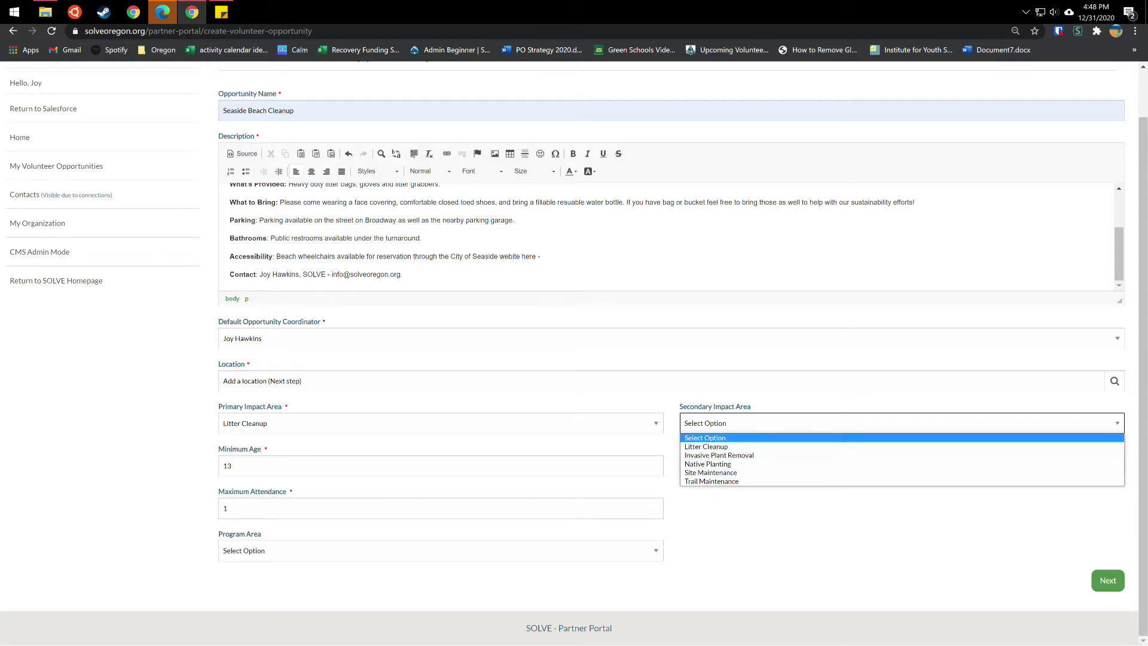
key("Escape")
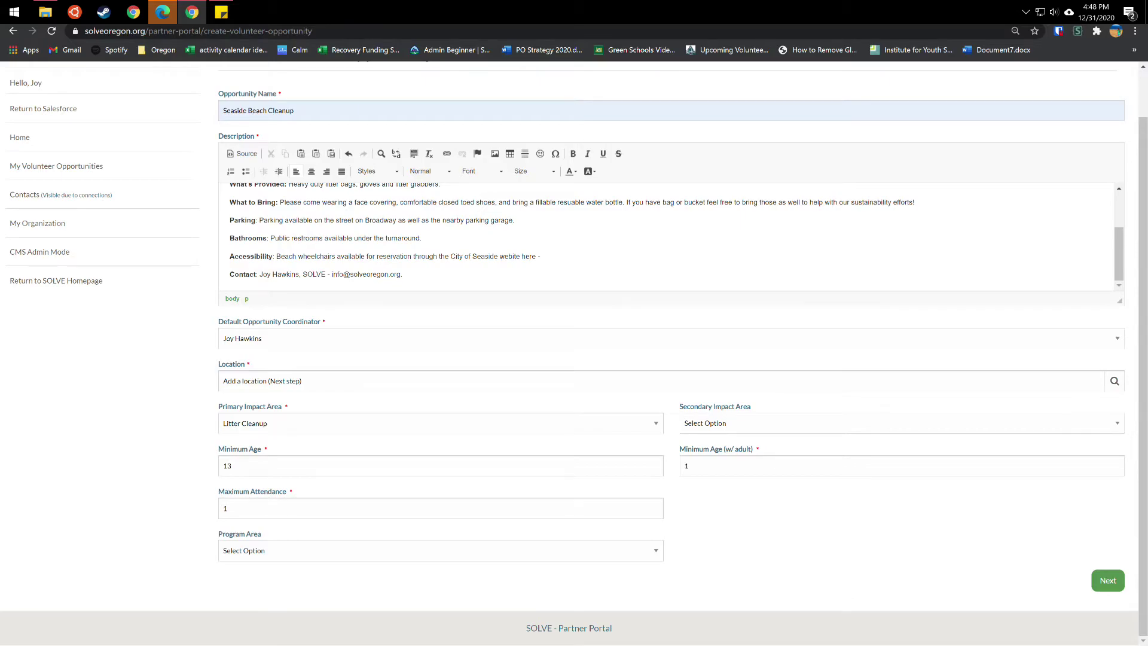
Set the maximum attendance to 25 and the program area to Project Oregon.
left_click(231, 465)
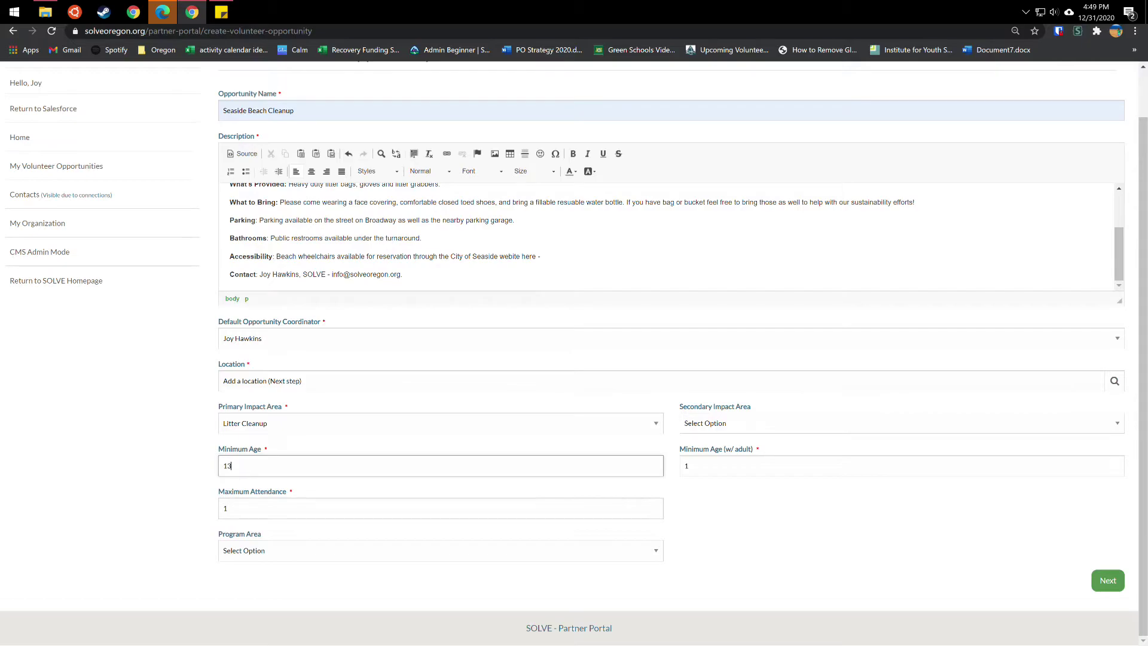
left_click(227, 508)
type("25")
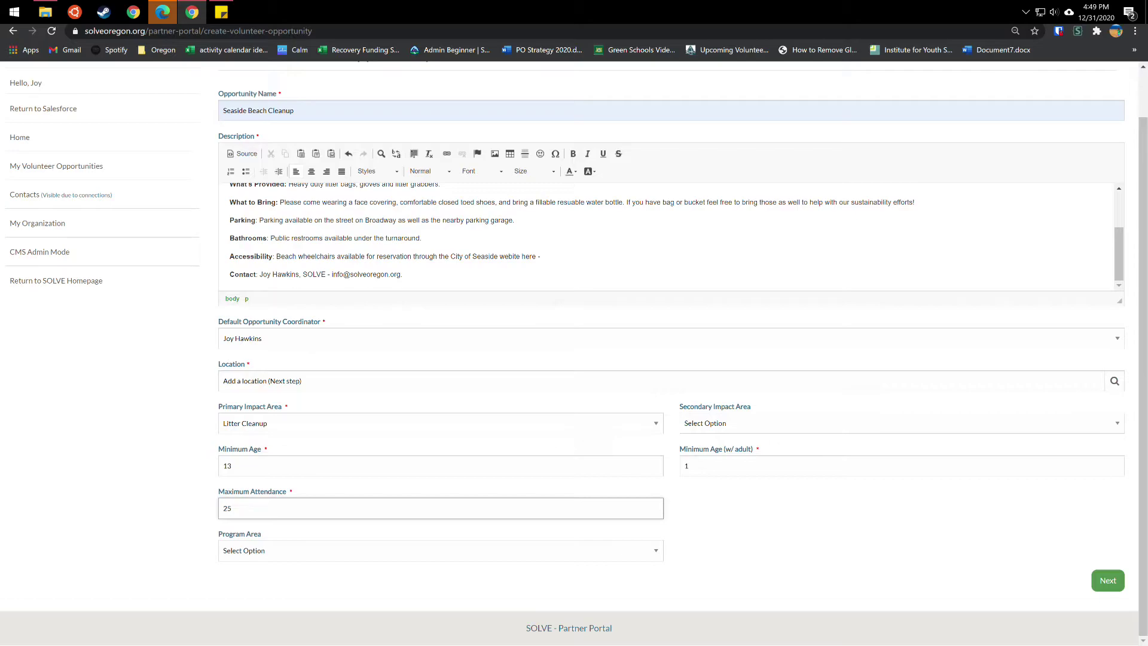
left_click(440, 550)
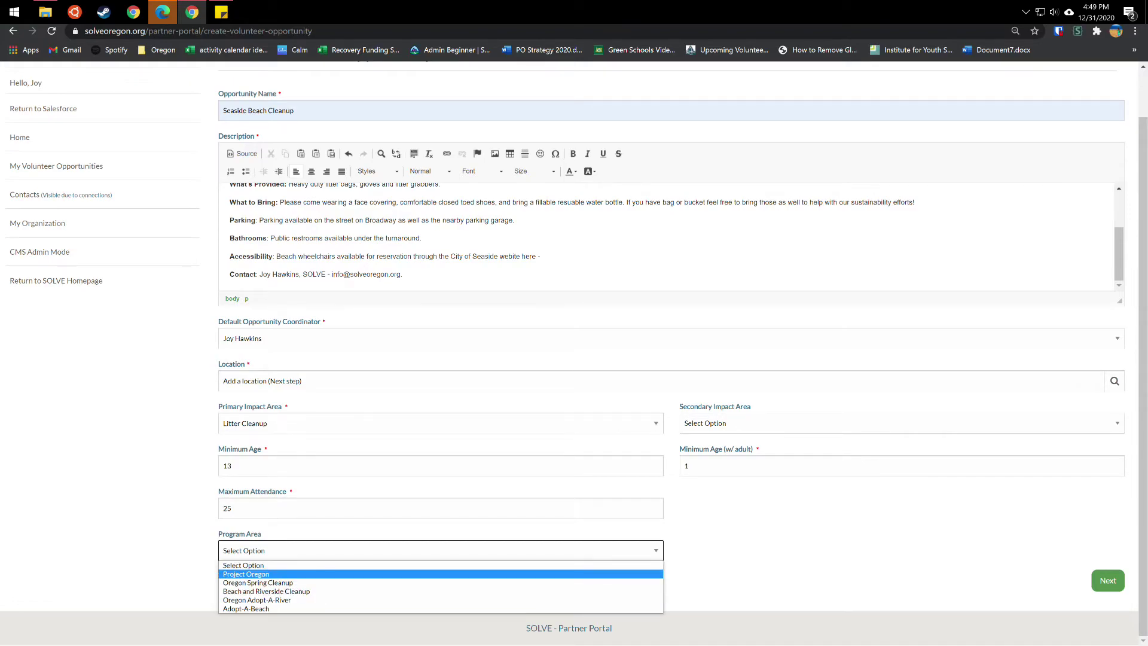
key("Return")
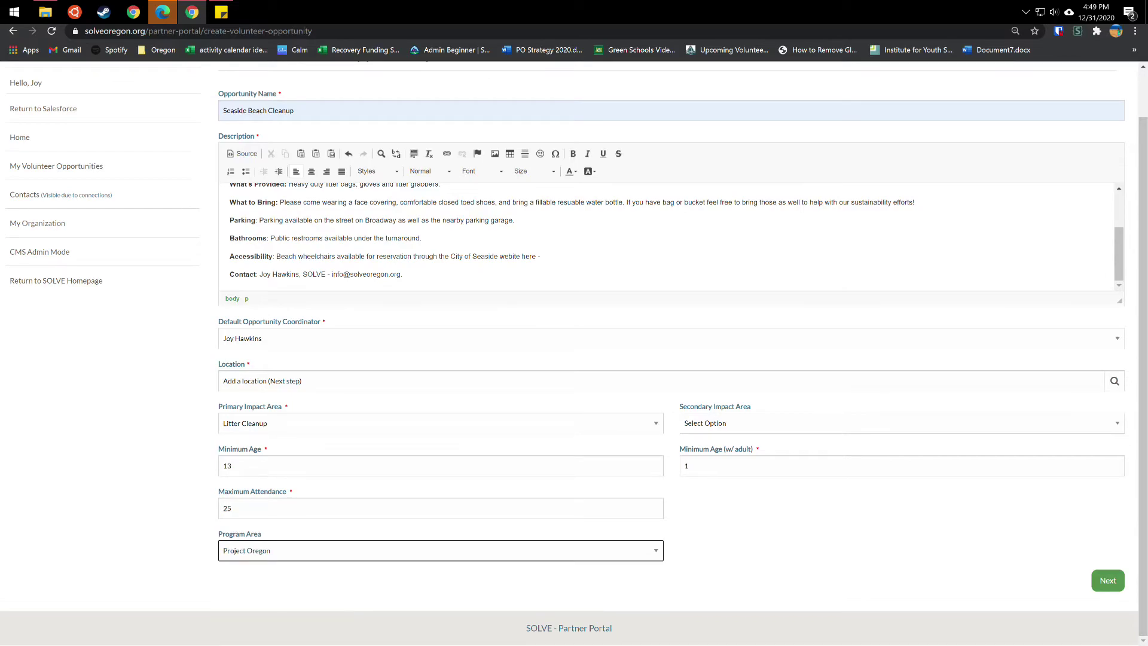
scroll(574, 353, "up", 1)
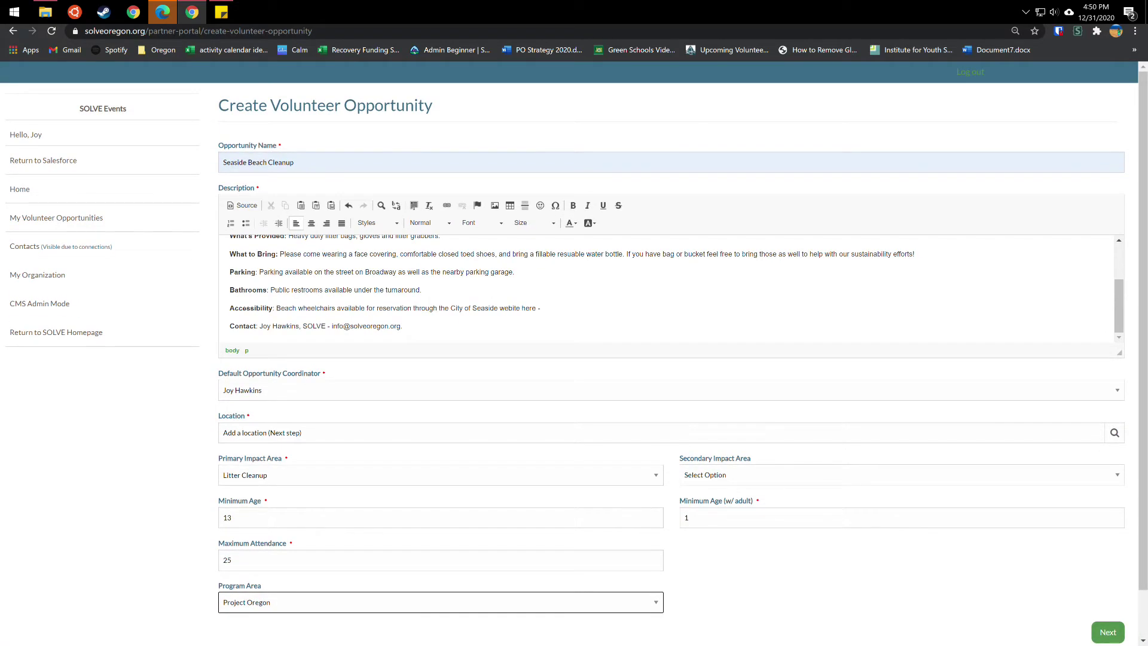
scroll(574, 353, "down", 1)
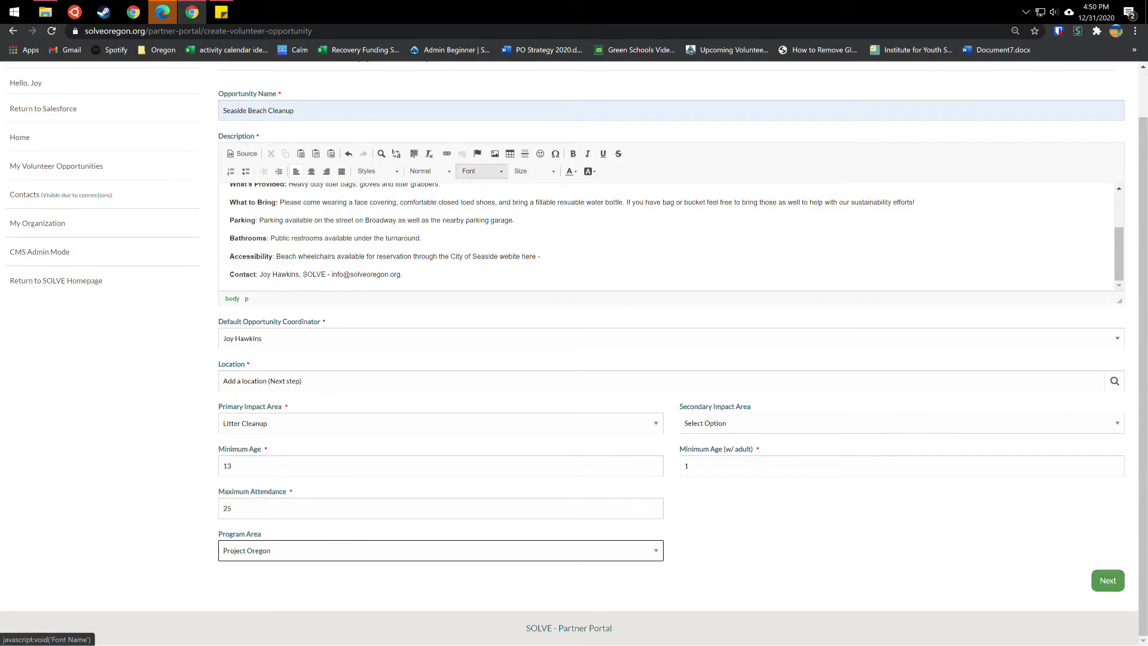
scroll(538, 237, "up", 3)
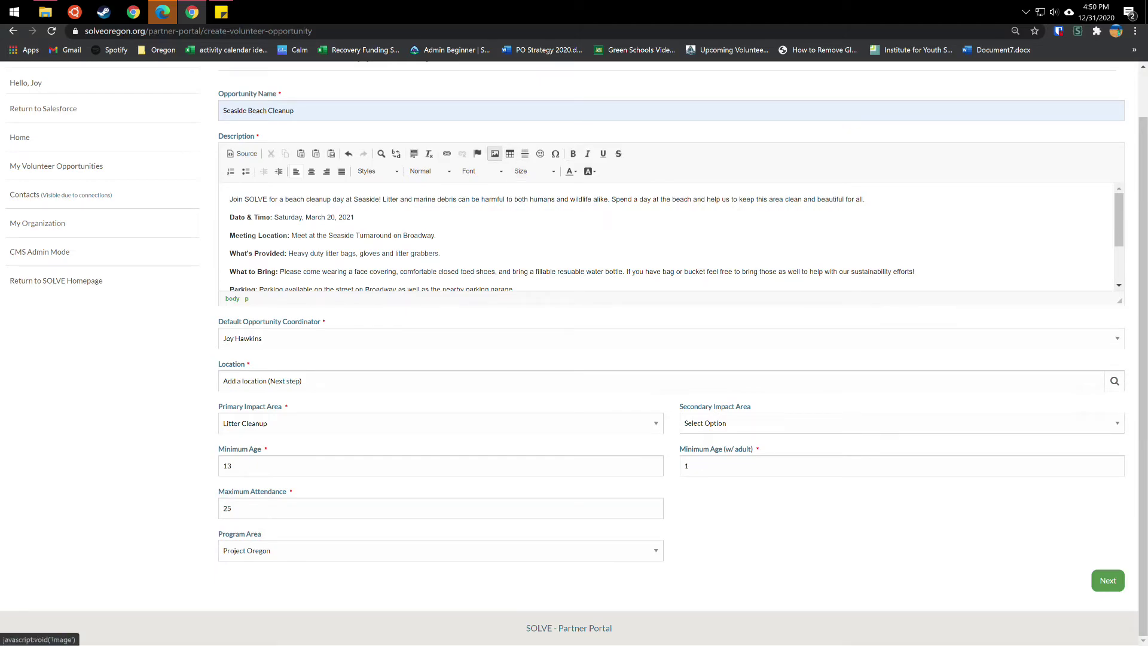
key("Return")
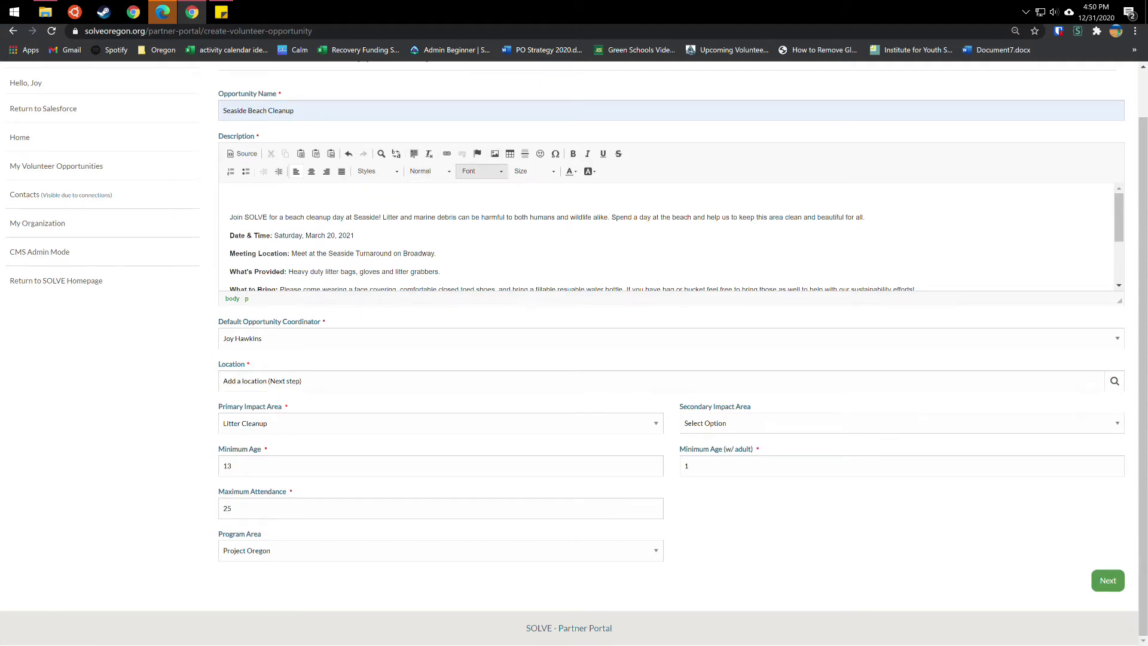
left_click(496, 154)
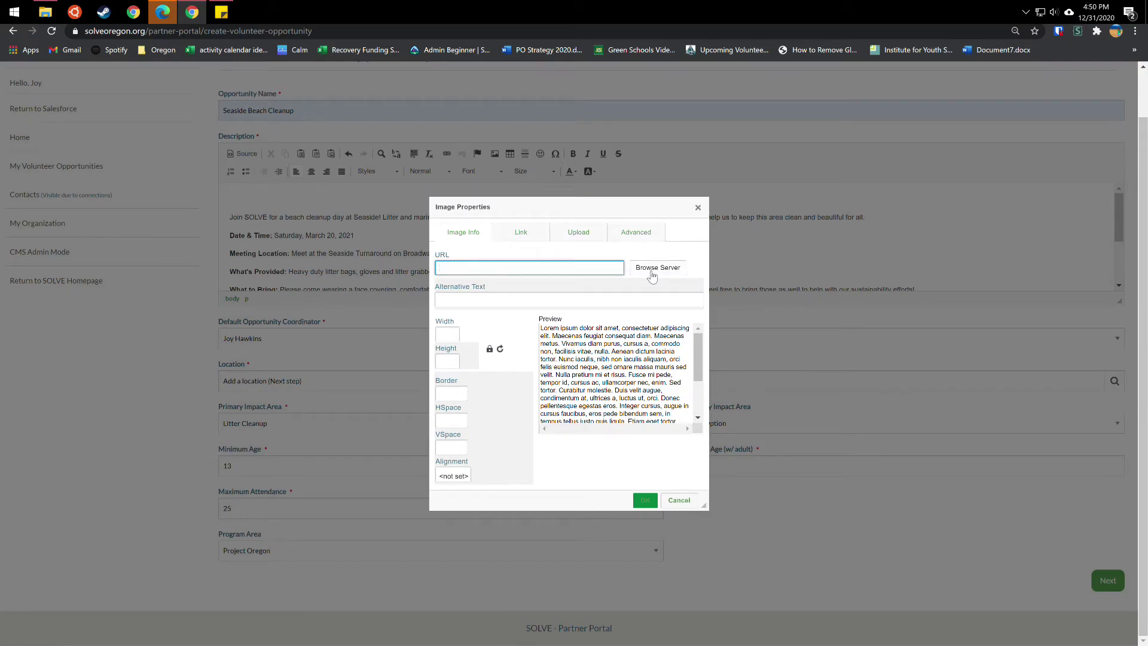
left_click(698, 207)
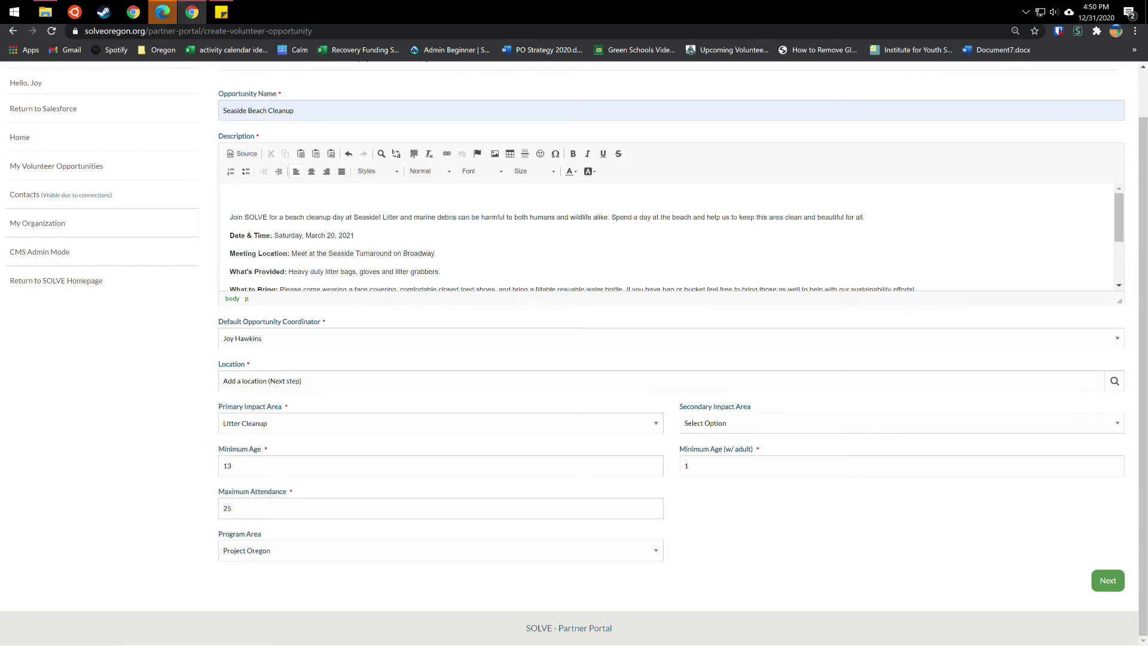
key("Delete")
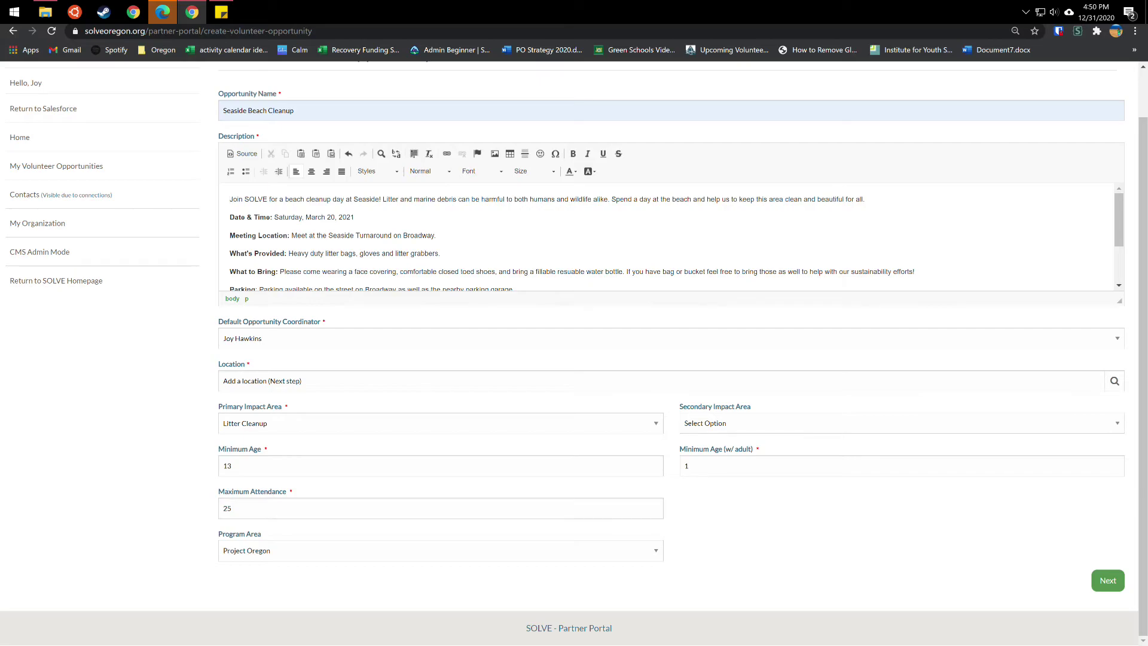
Continue to the location form and enter Test as the street address and Seaside as the city.
left_click(1108, 580)
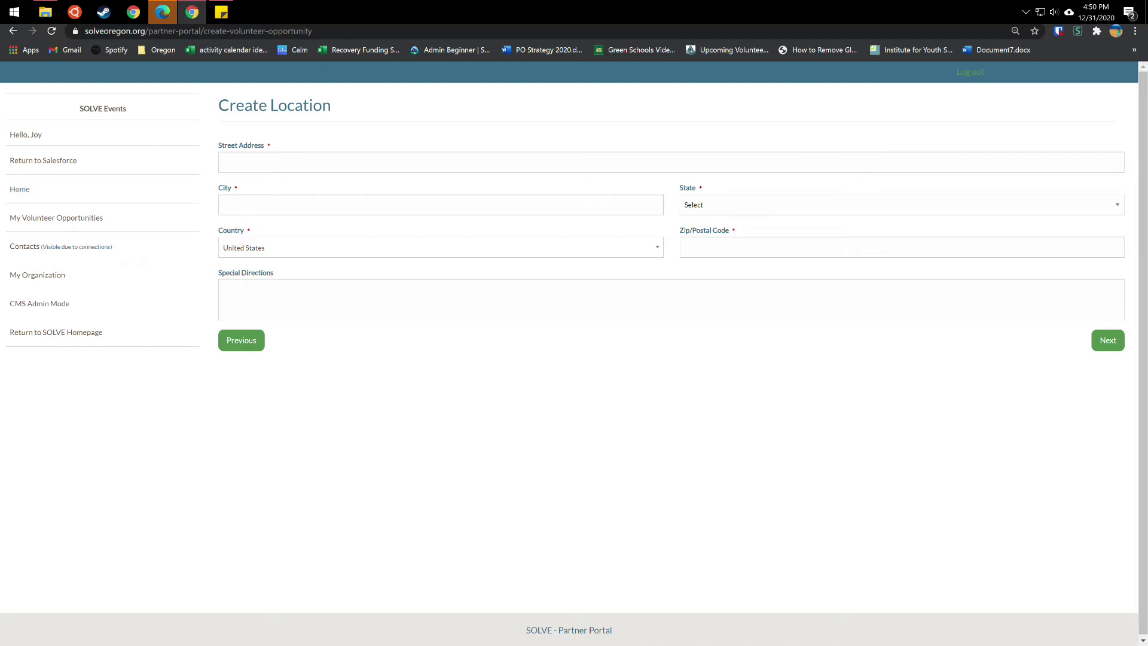
left_click(223, 162)
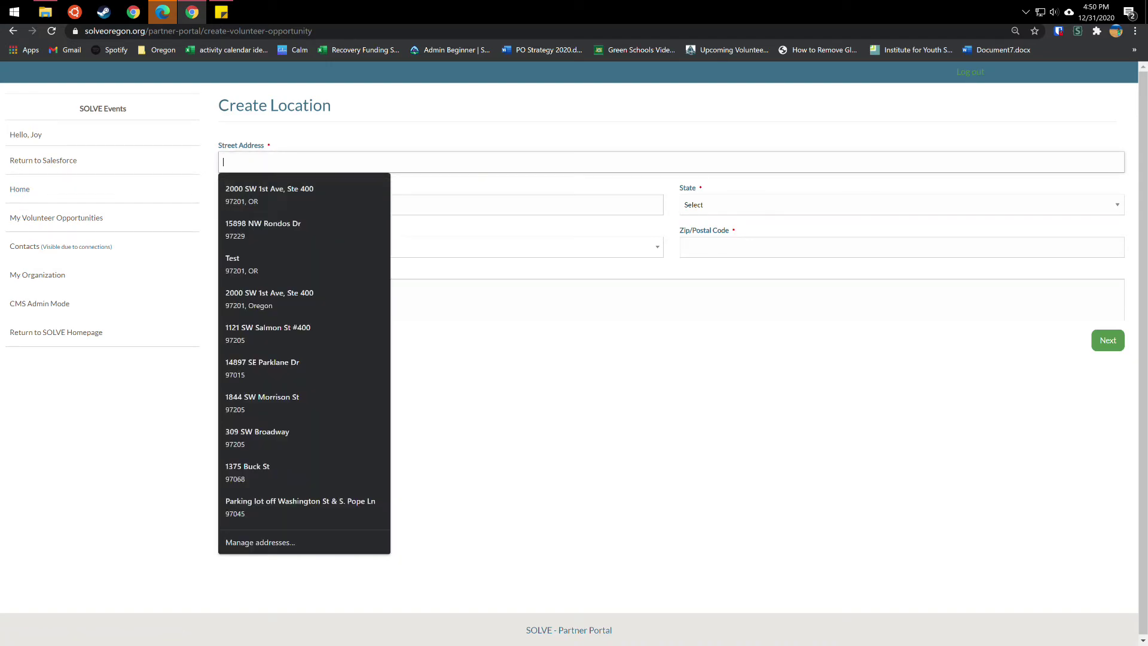
type("Test")
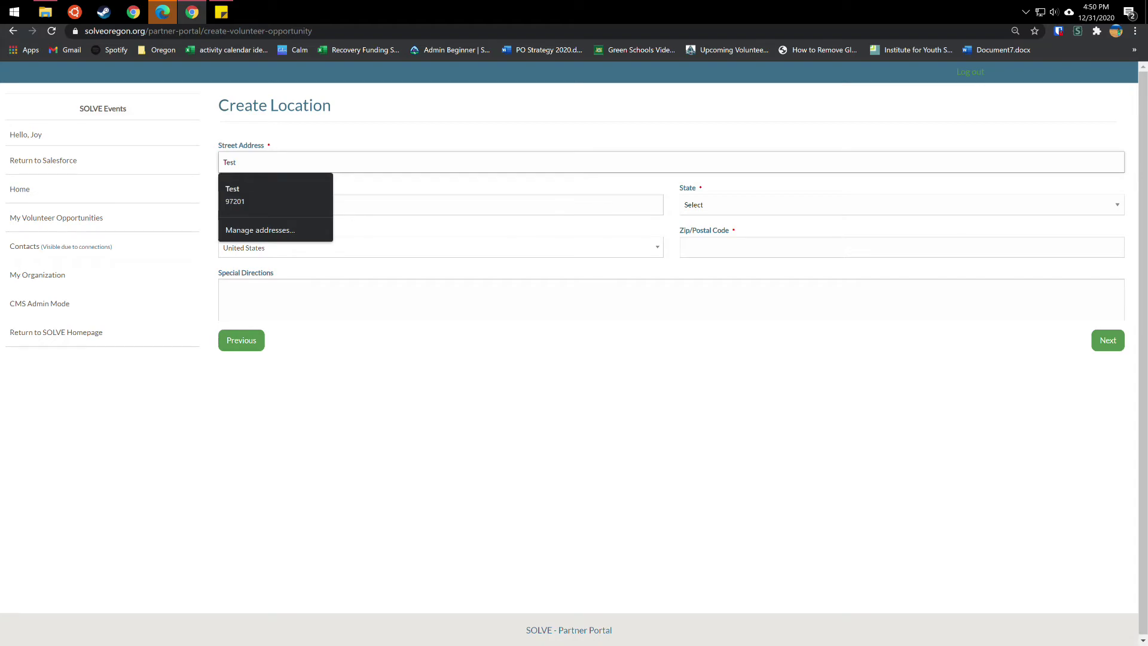
left_click(440, 205)
type("Sea")
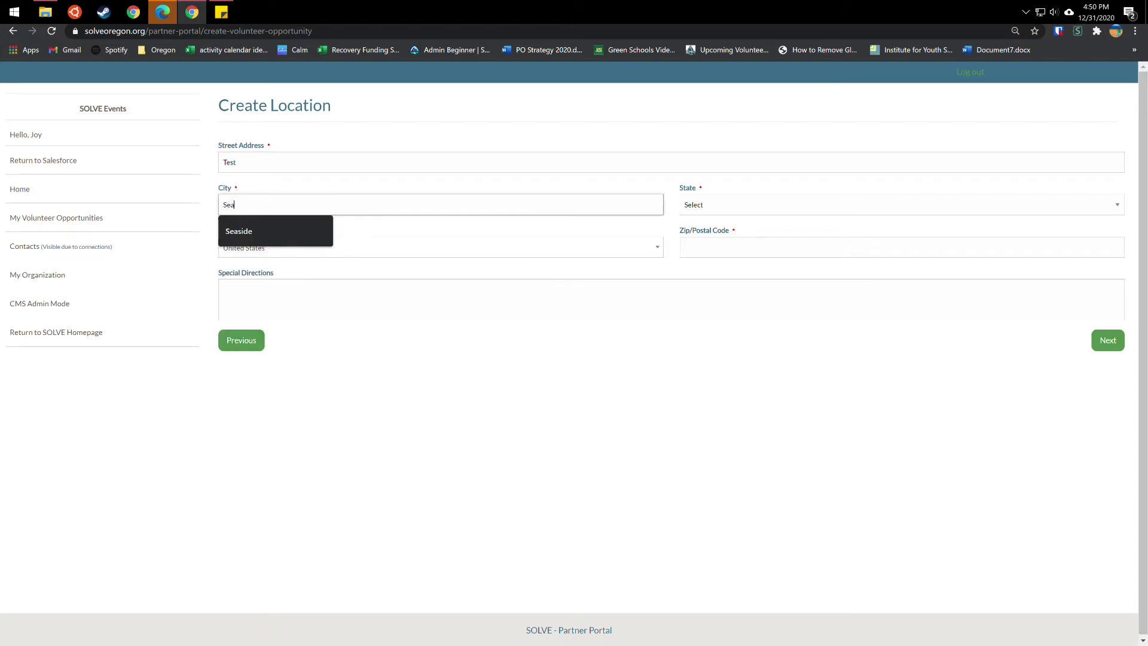
type("side")
Set the location's state to OR and zip code to 97201, leave the special directions blank and continue to the schedule form.
left_click(902, 205)
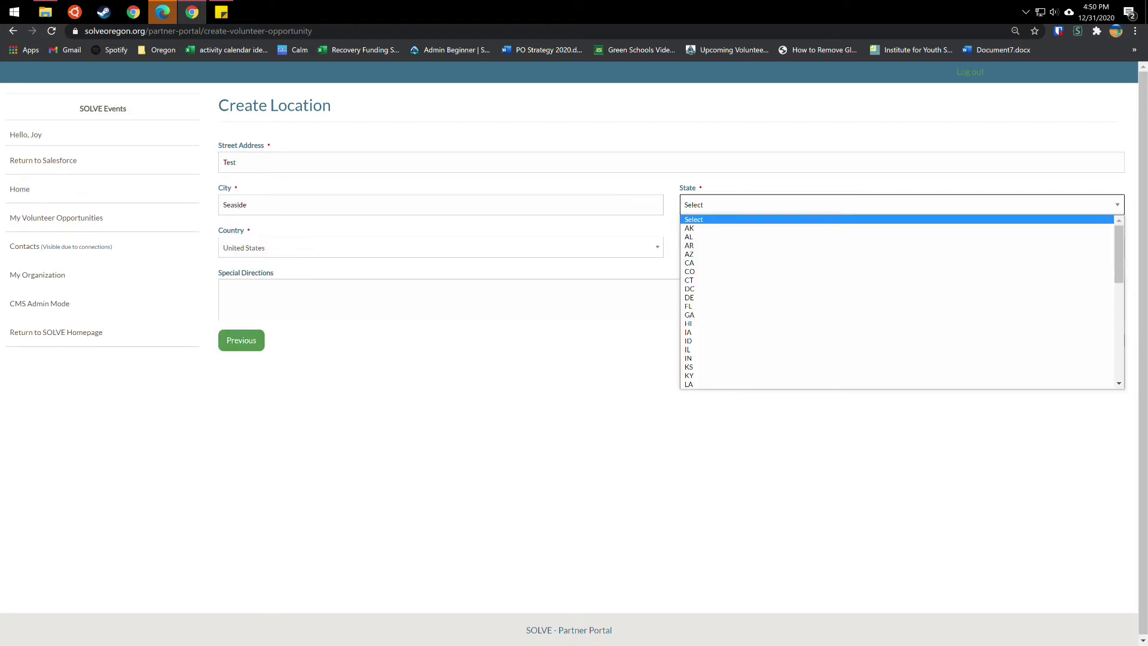
type("or")
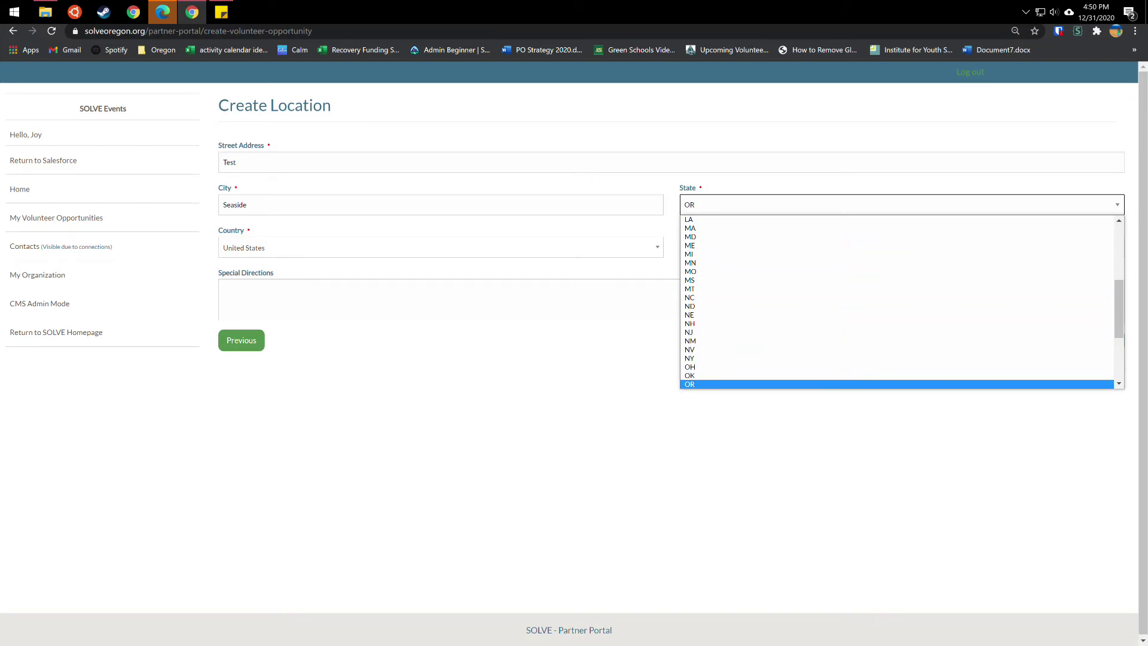
key("Return")
left_click(901, 247)
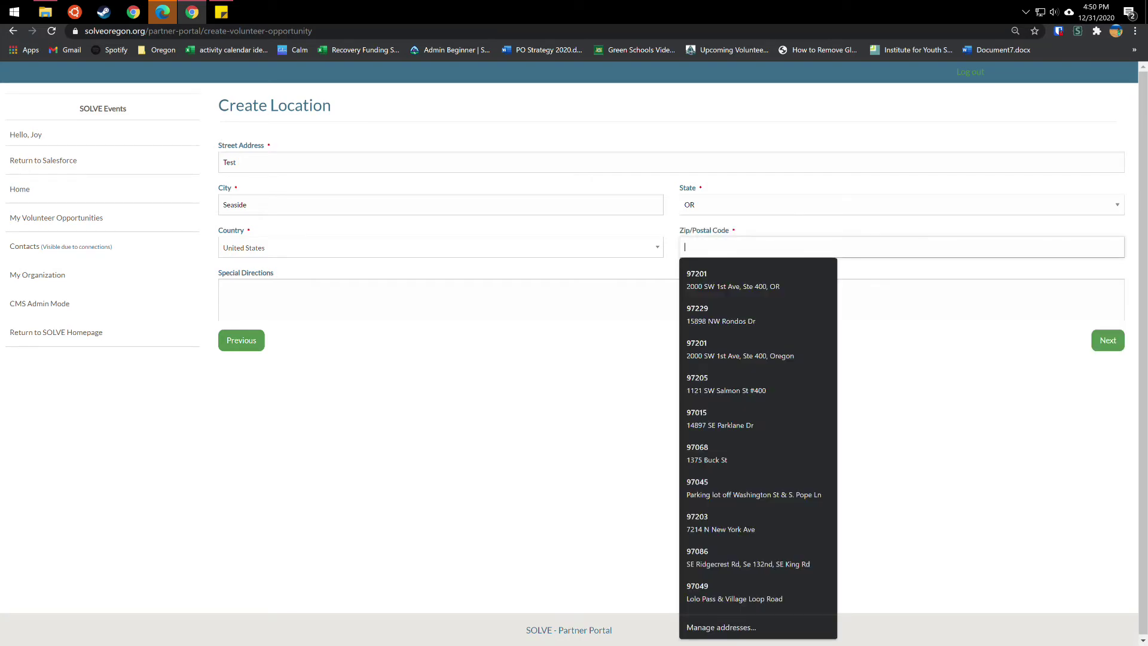
type("97201")
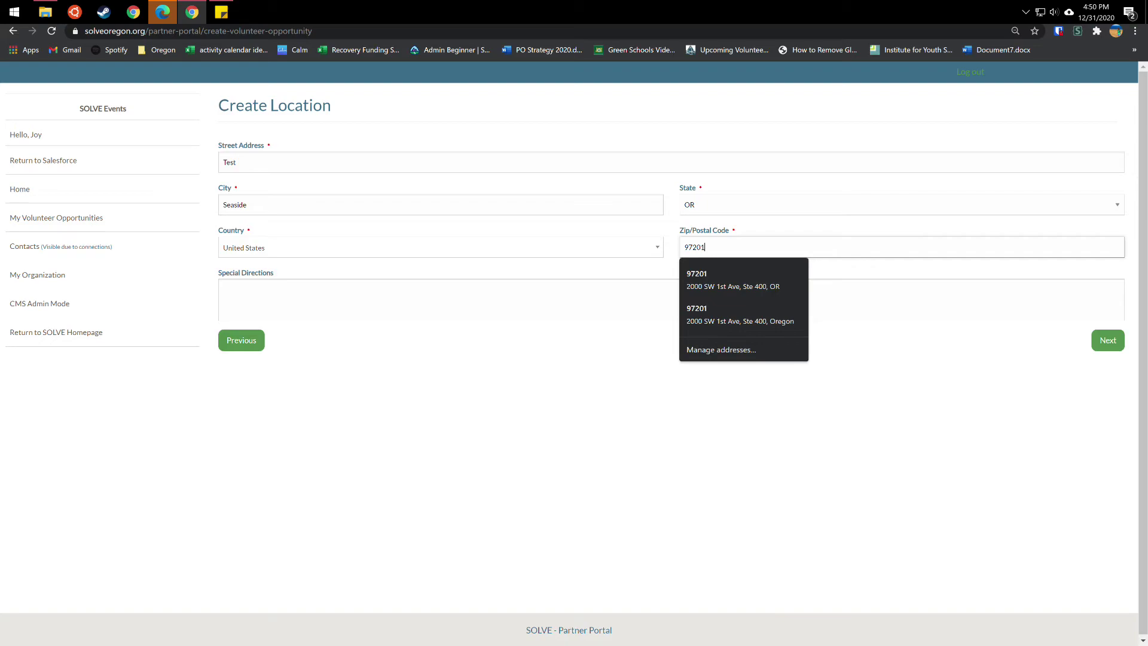
key("Tab")
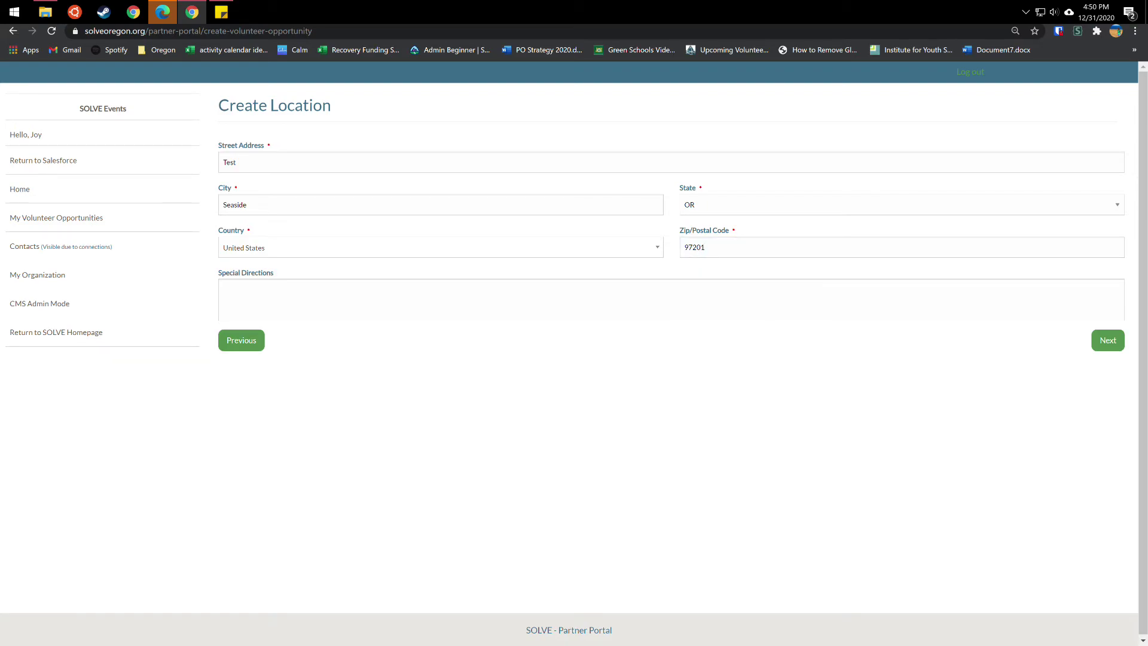
left_click(224, 289)
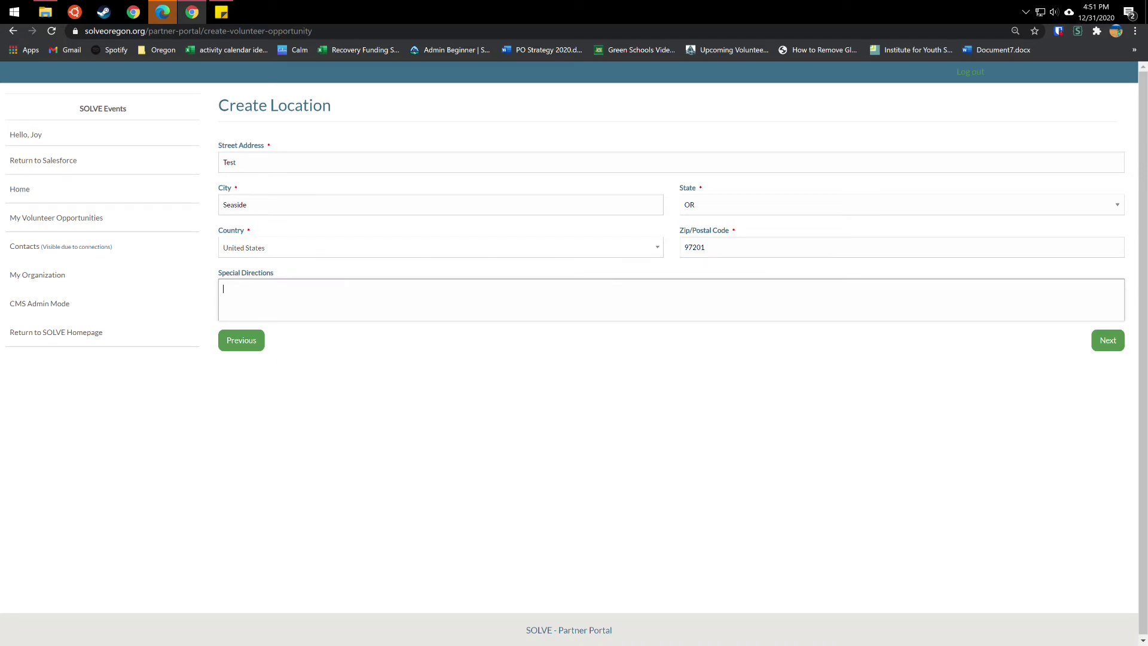
left_click(1108, 340)
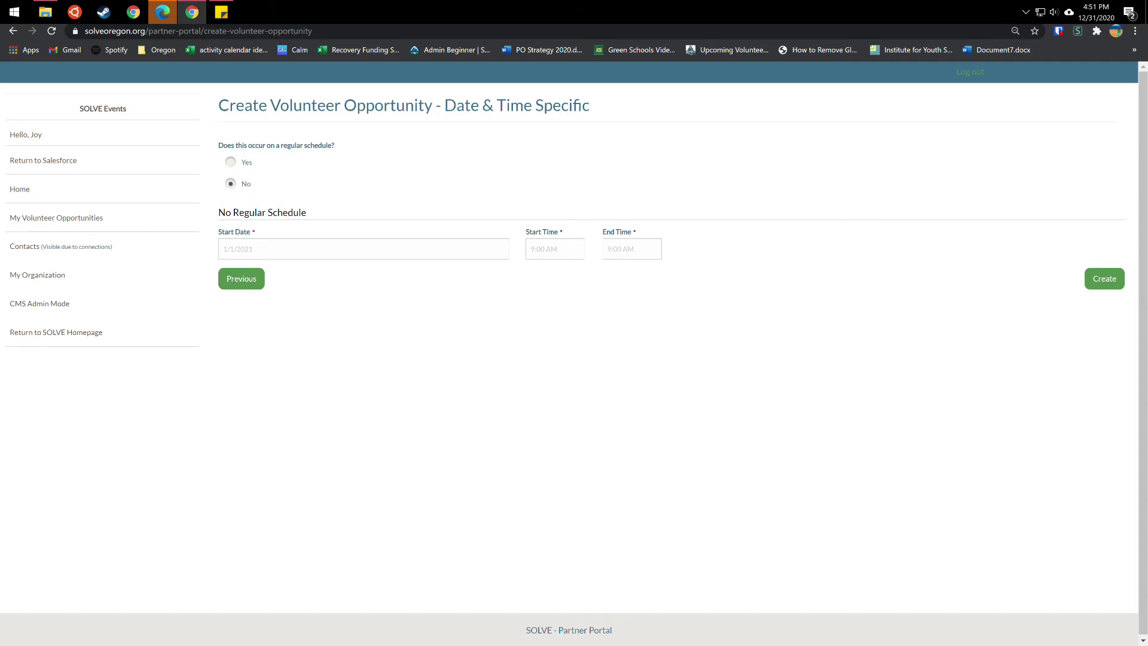
Set the start date of the non-recurring schedule to 3/20/2021.
left_click(269, 249)
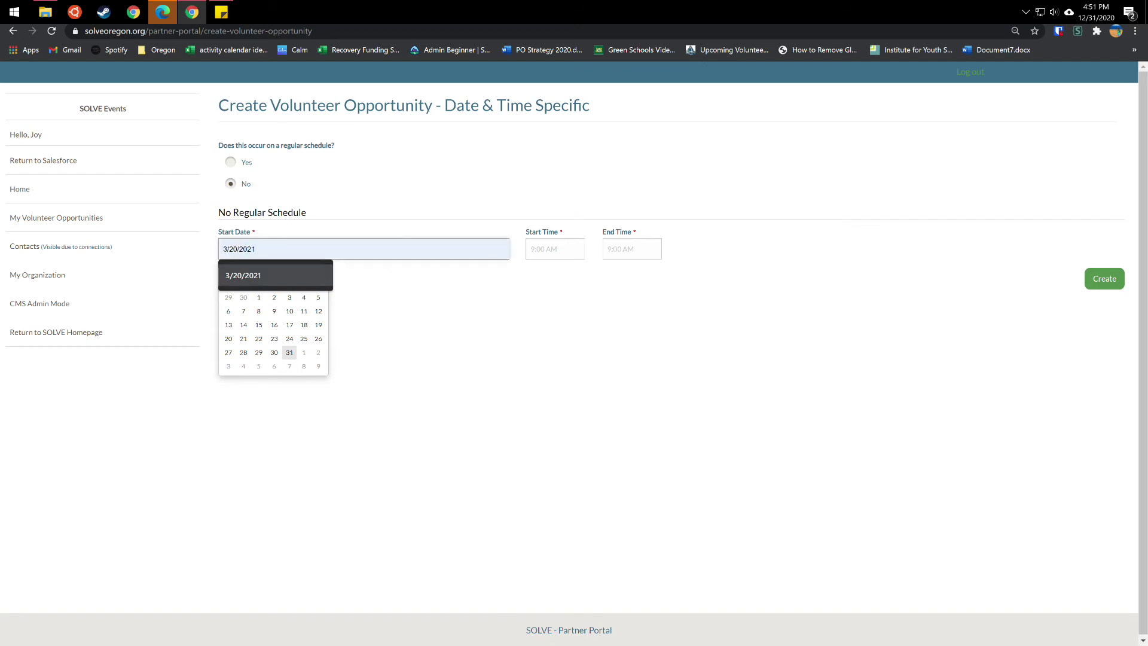
key("Escape")
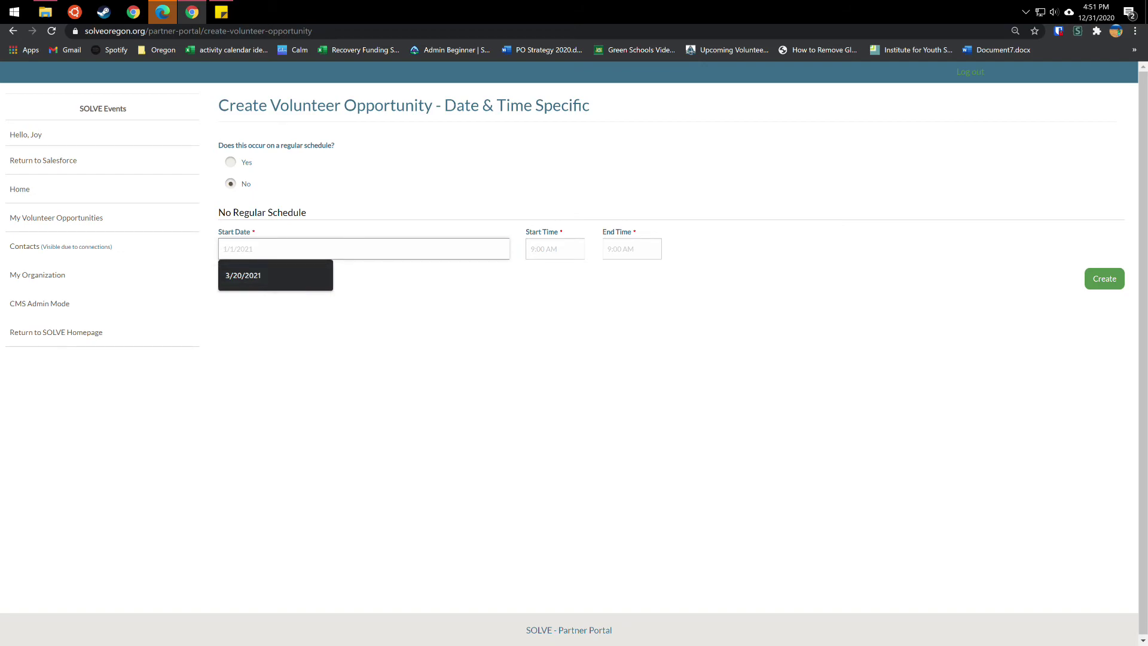
type("03")
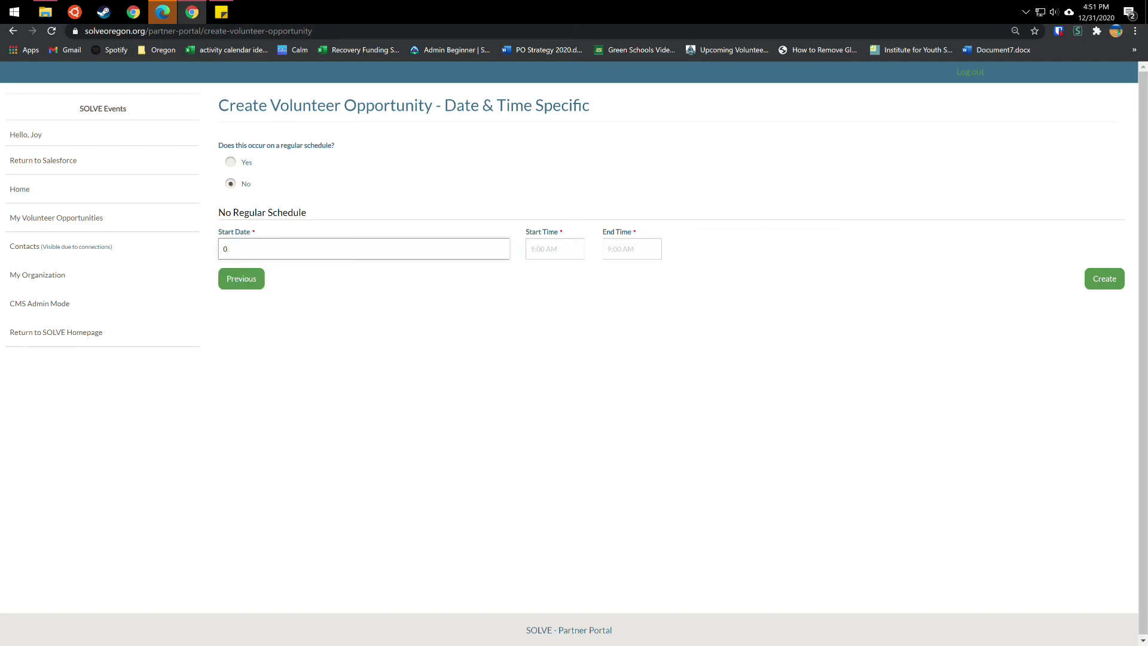
key("BackSpace")
type("3/2")
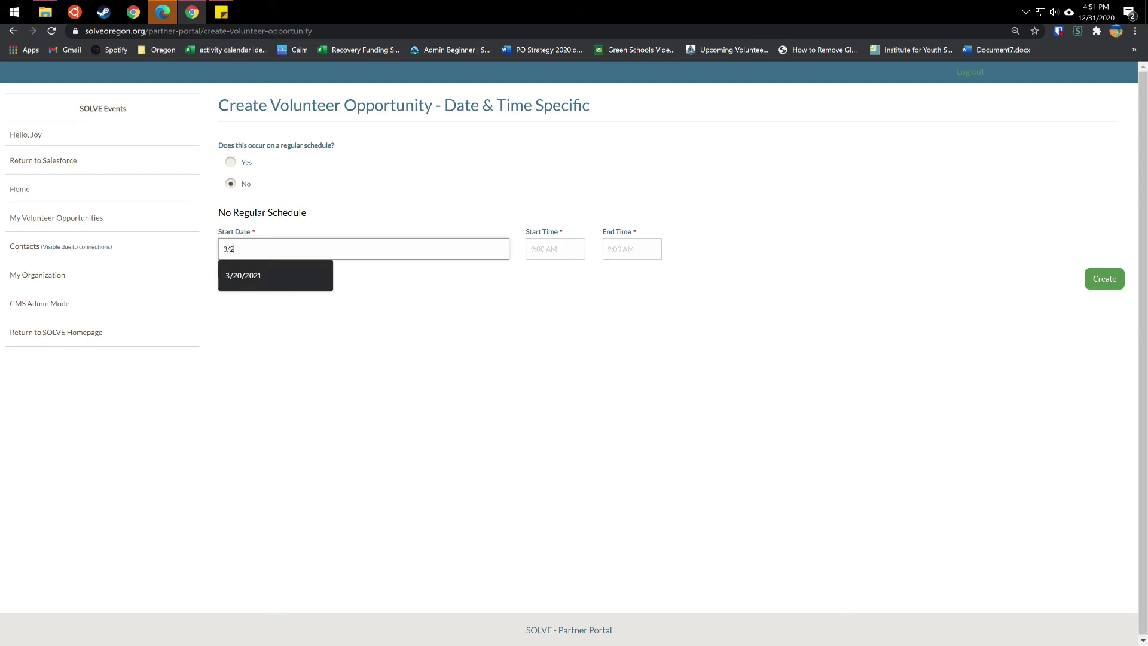
type("0/2021")
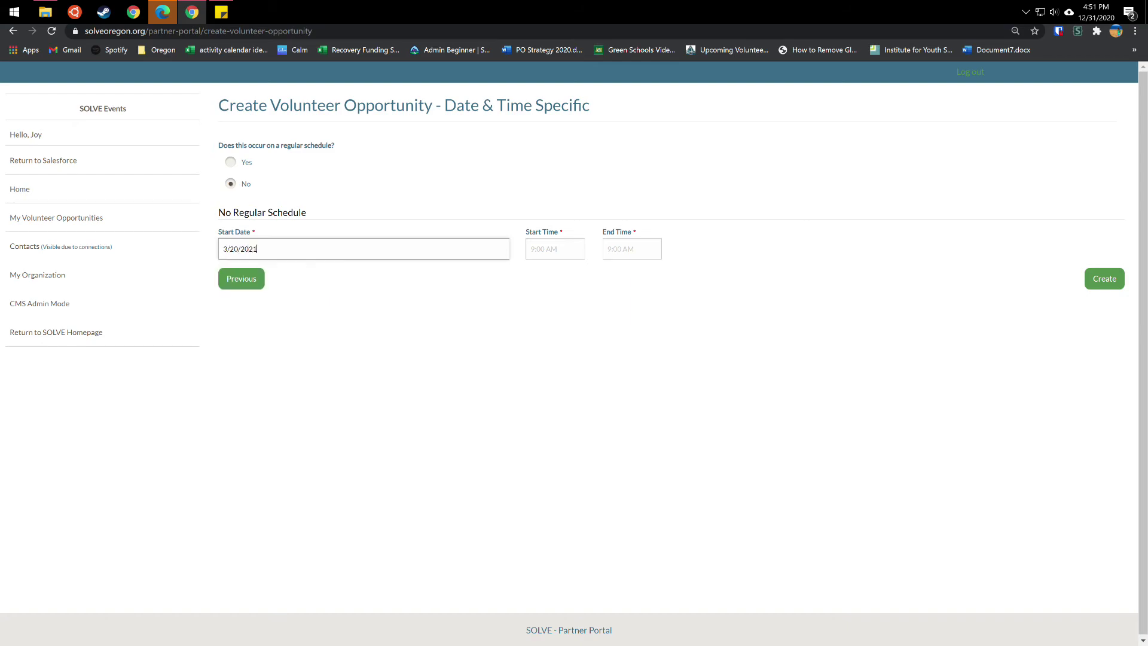
key("Tab")
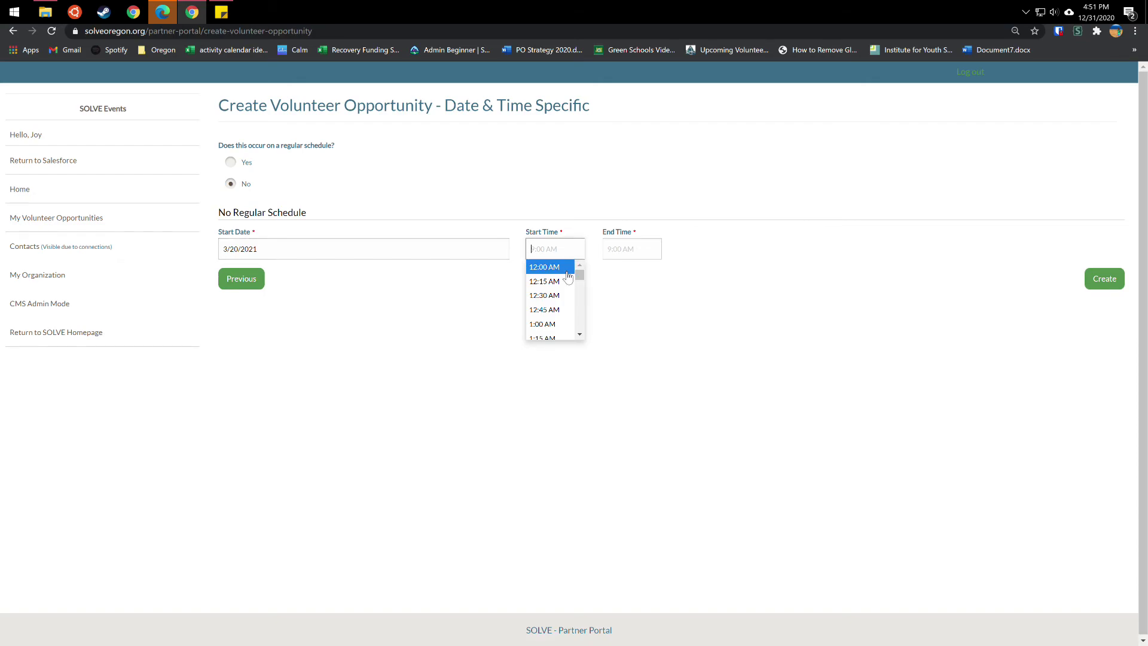
Set the start time to 10:00 AM and the end time to 12:00 PM, and create the opportunity.
type("10")
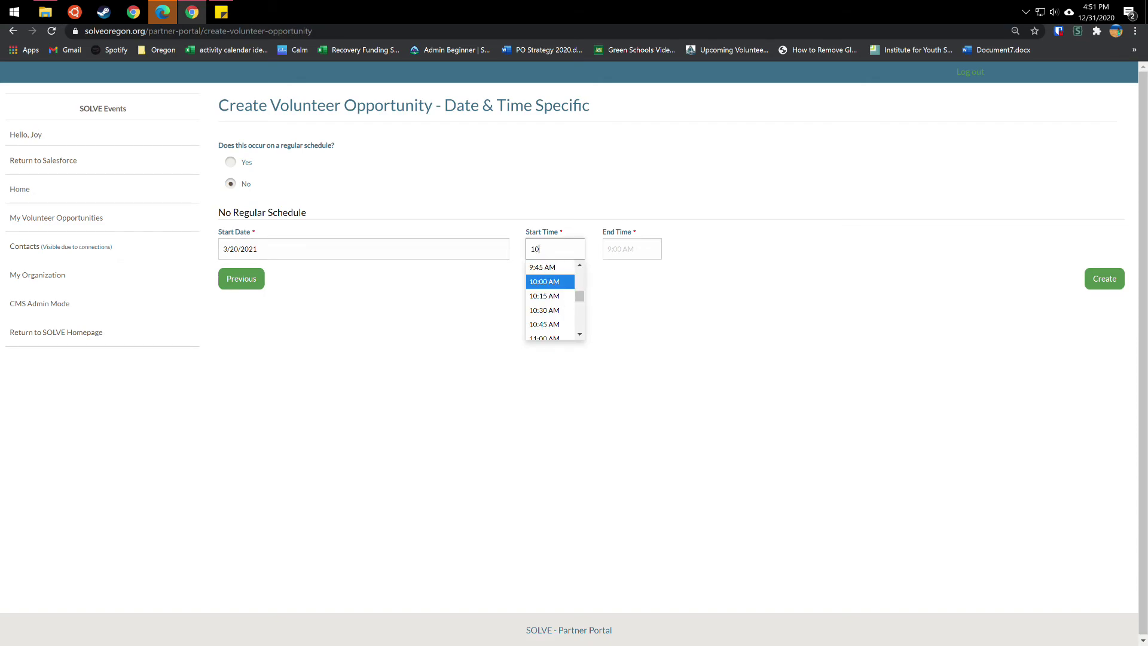
key("Return")
key("Tab")
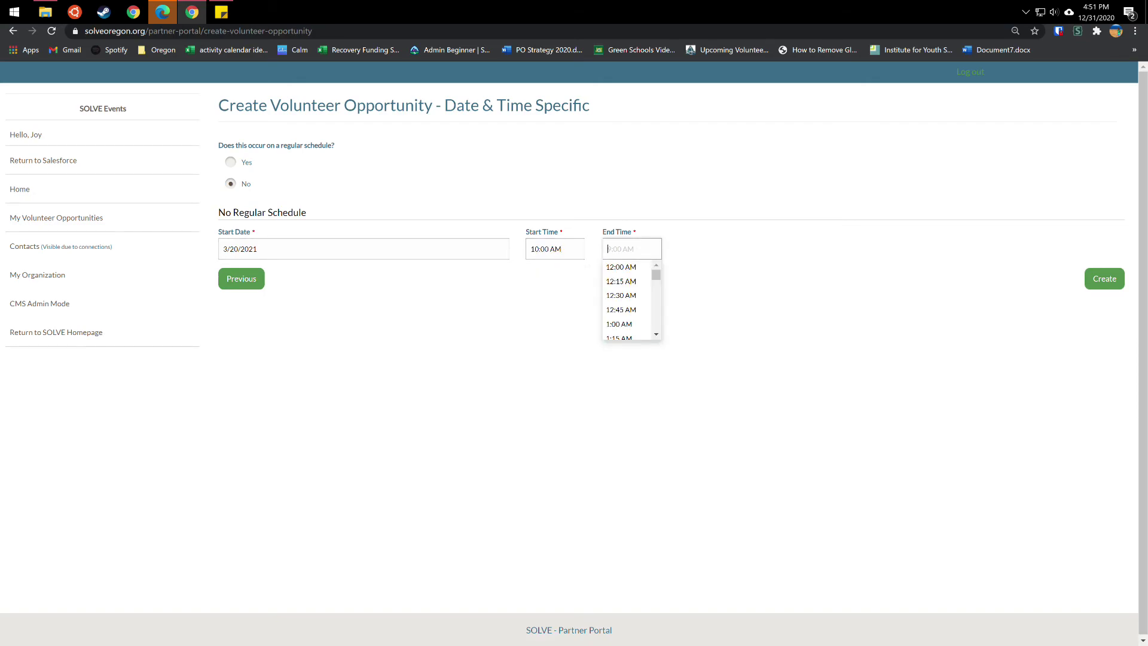
type("12")
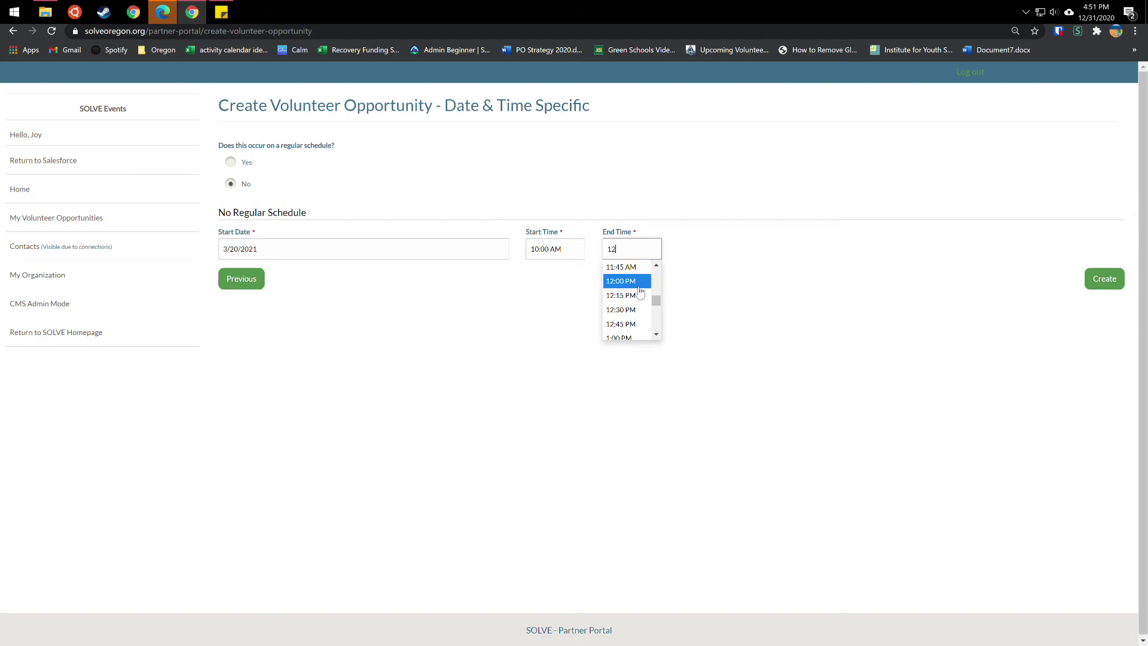
key("Return")
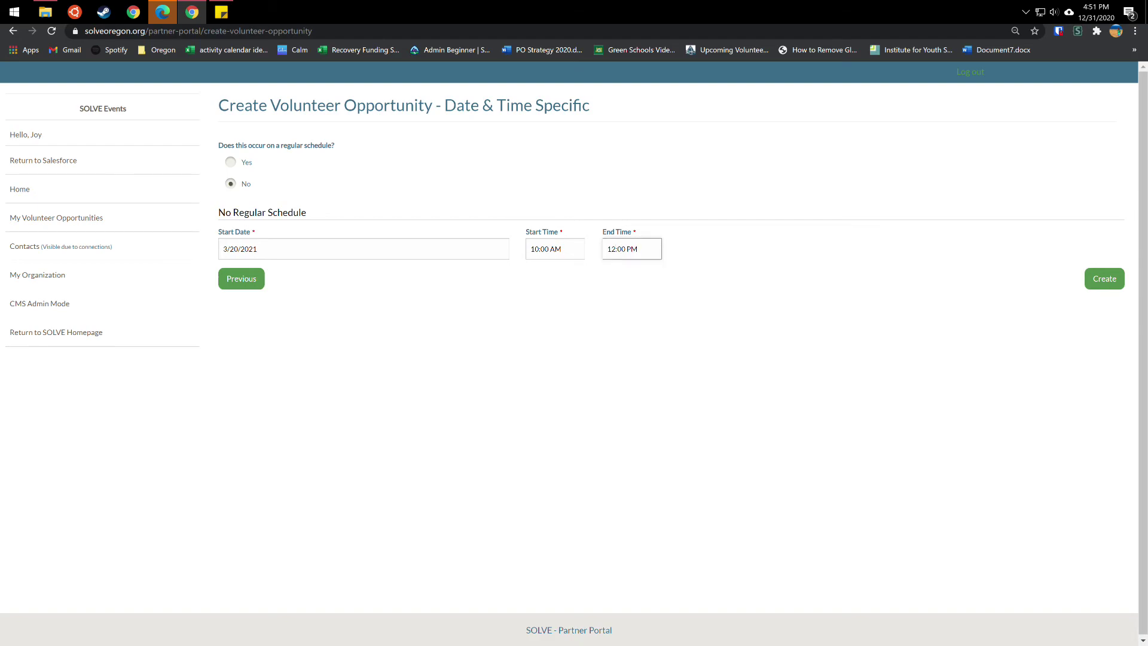
left_click(1098, 281)
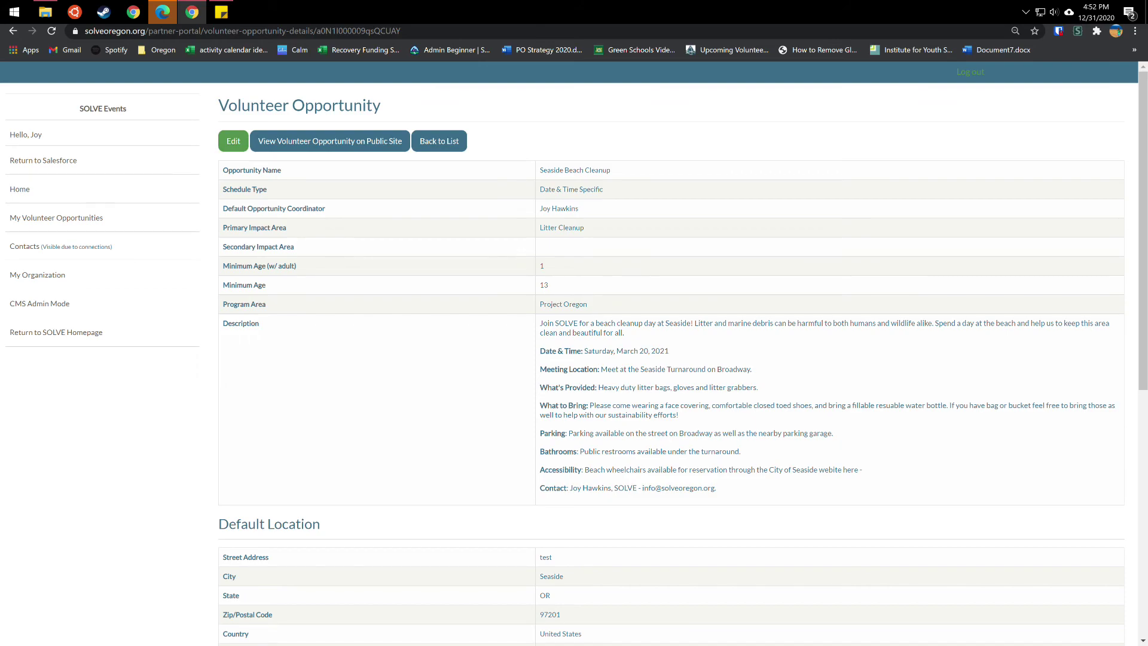
Review the created opportunity's details, default location, connections and occurrences, and open its page on the public site.
scroll(574, 359, "down", 4)
scroll(574, 358, "up", 4)
scroll(574, 359, "down", 7)
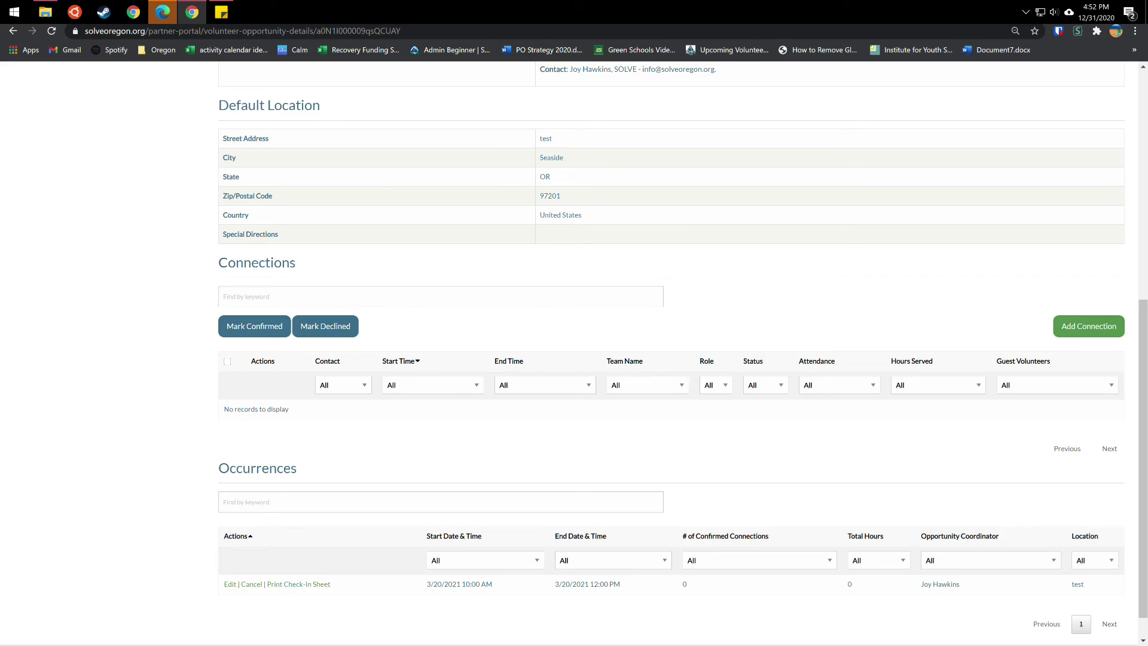
scroll(622, 362, "up", 6)
scroll(308, 155, "up", 1)
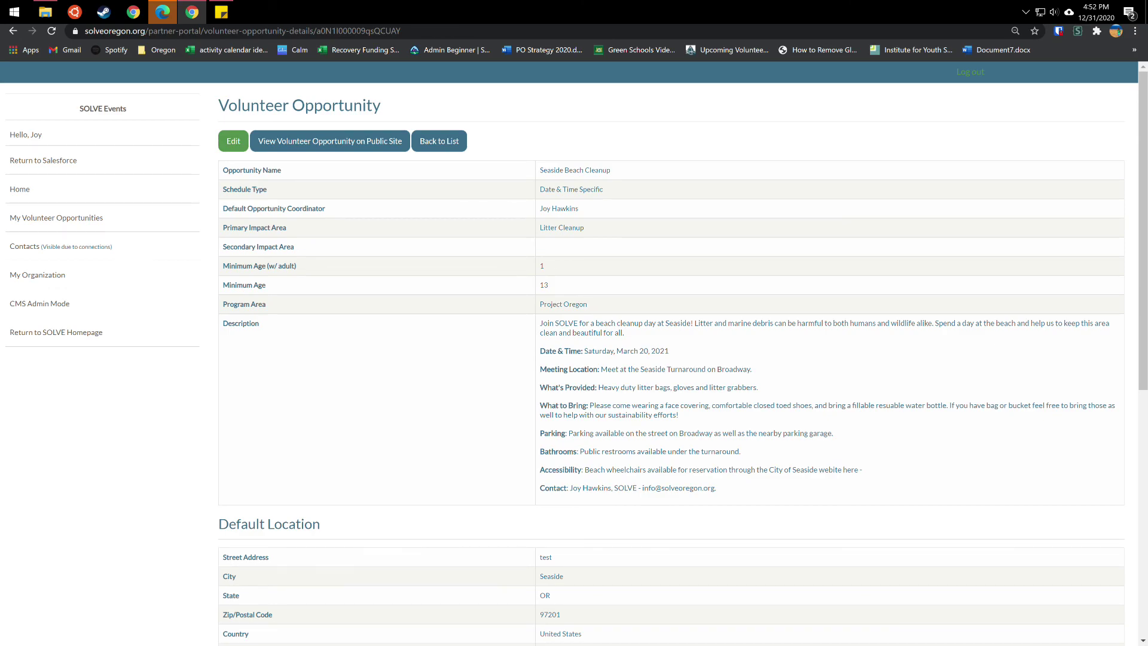
right_click(349, 144)
left_click(368, 155)
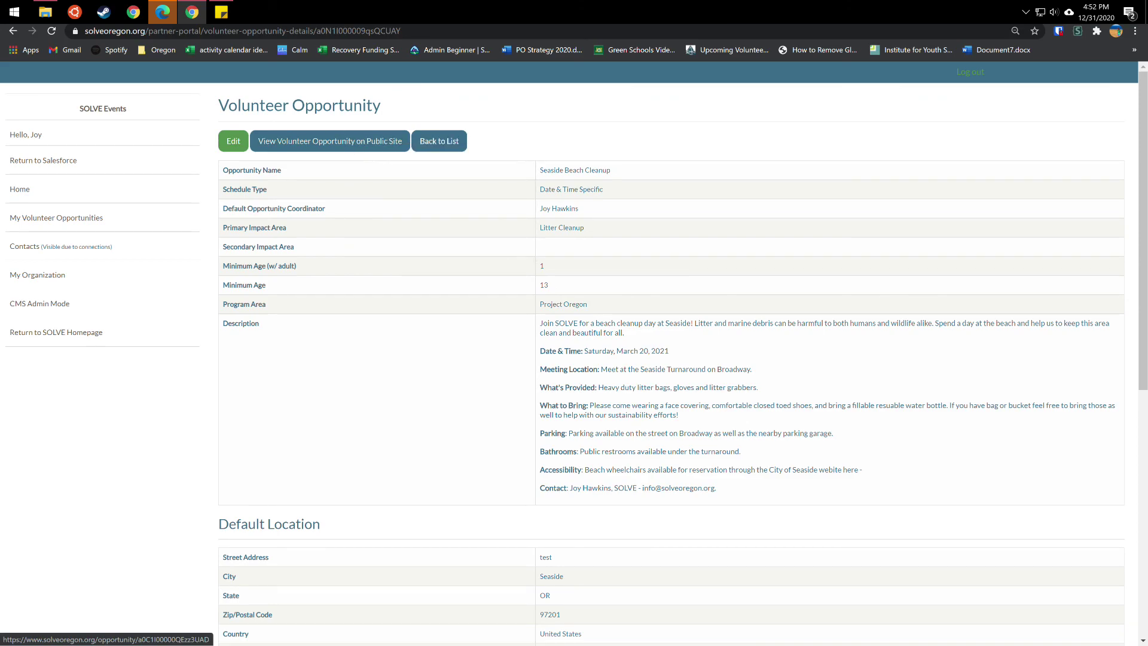
left_click(387, 142)
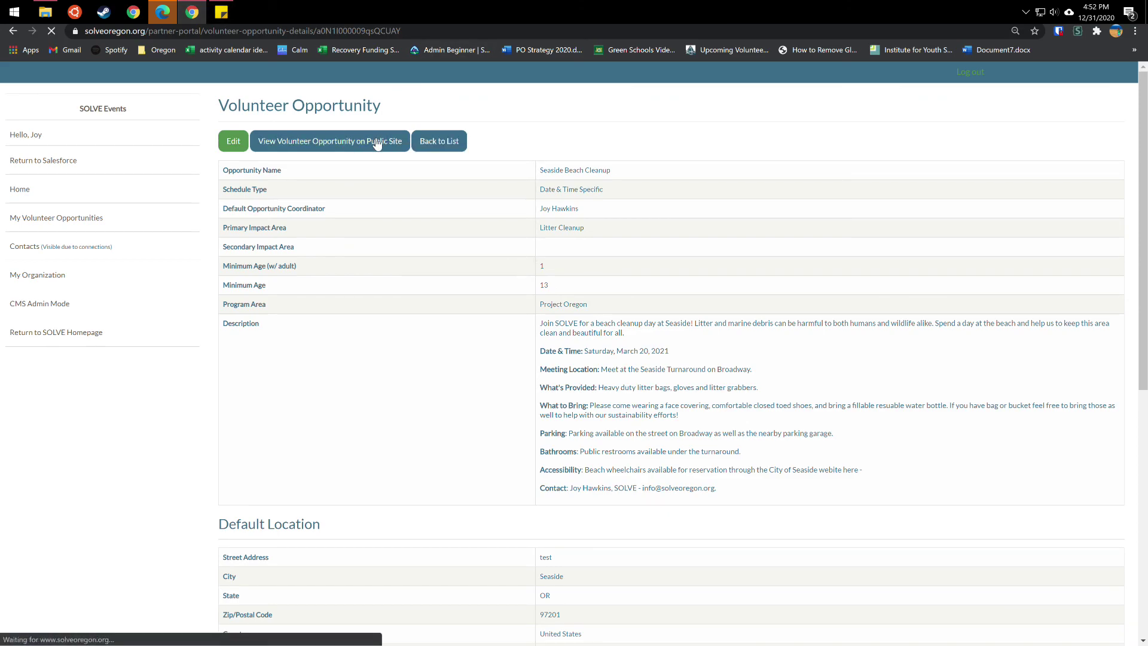